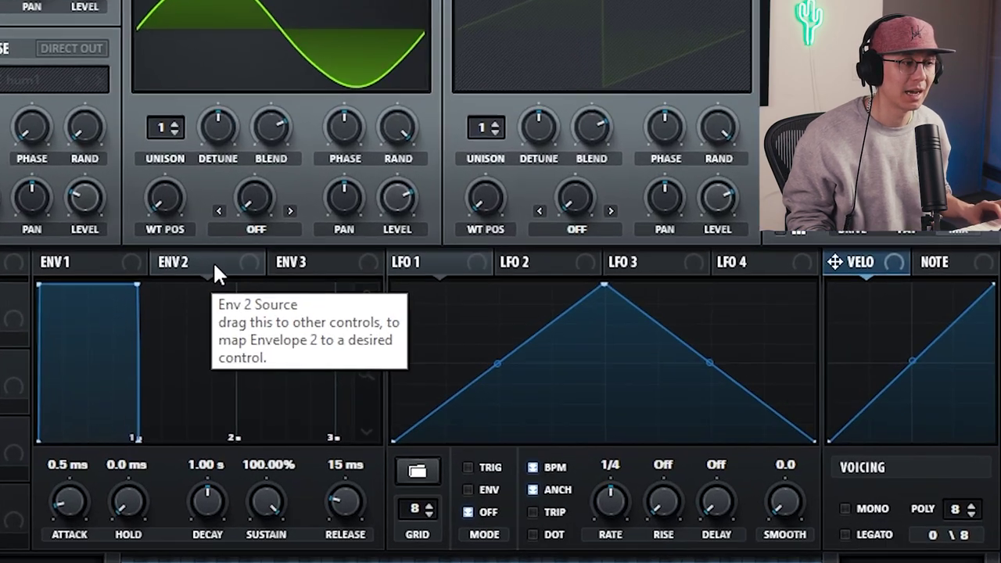
Switch LFO 1 to Env mode so its triangle plays once per note
left_click(181, 306)
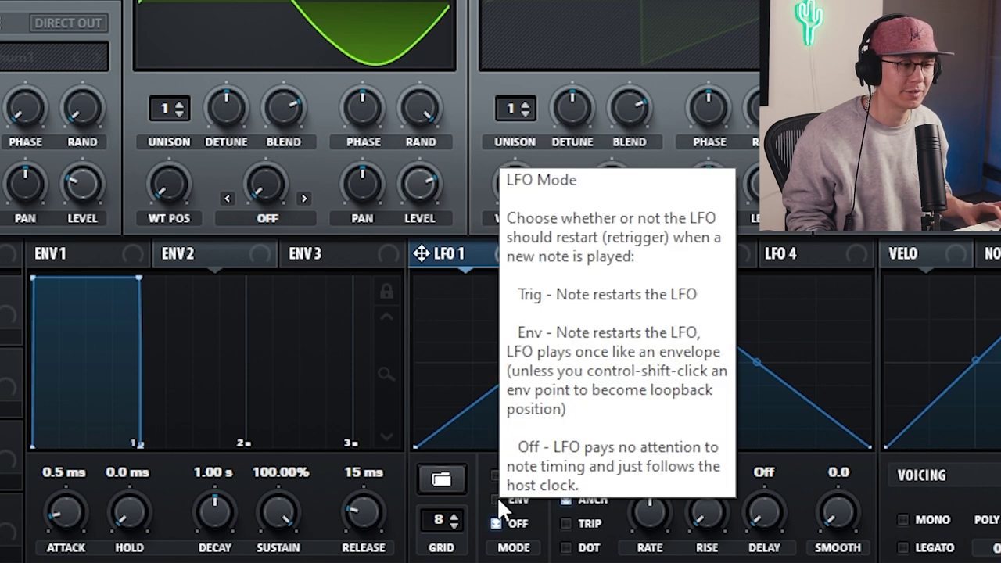
left_click(495, 499)
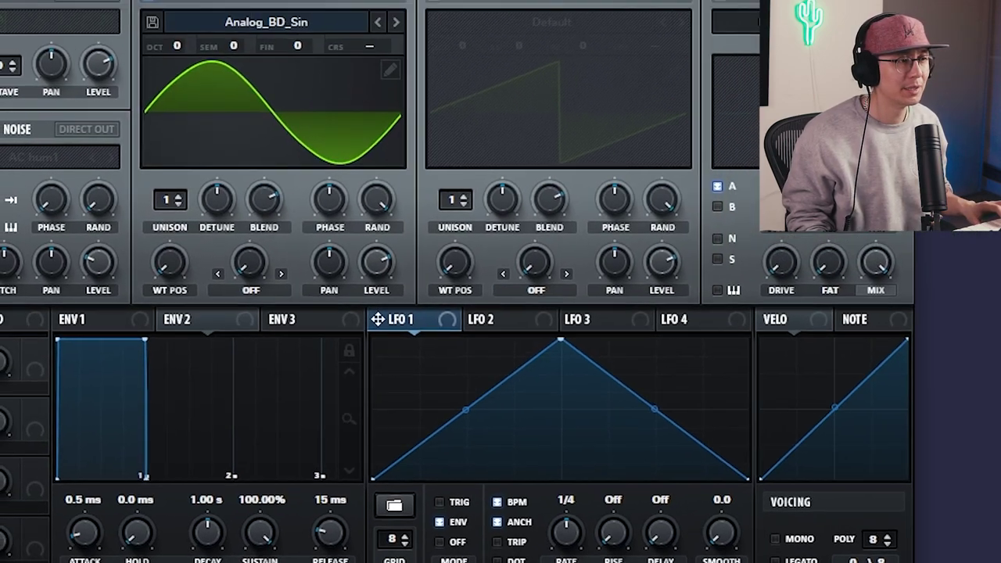
Route LFO 1 to Mast.Tun in matrix row 1 at amount 15 and reshape it into a falling ramp
left_click(290, 28)
left_click(44, 99)
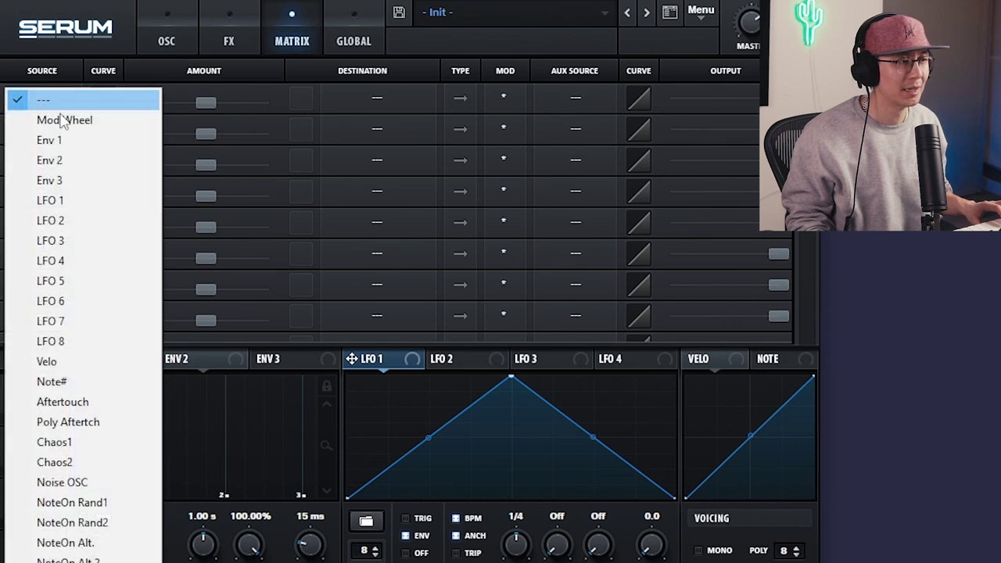
left_click(89, 200)
left_click(384, 97)
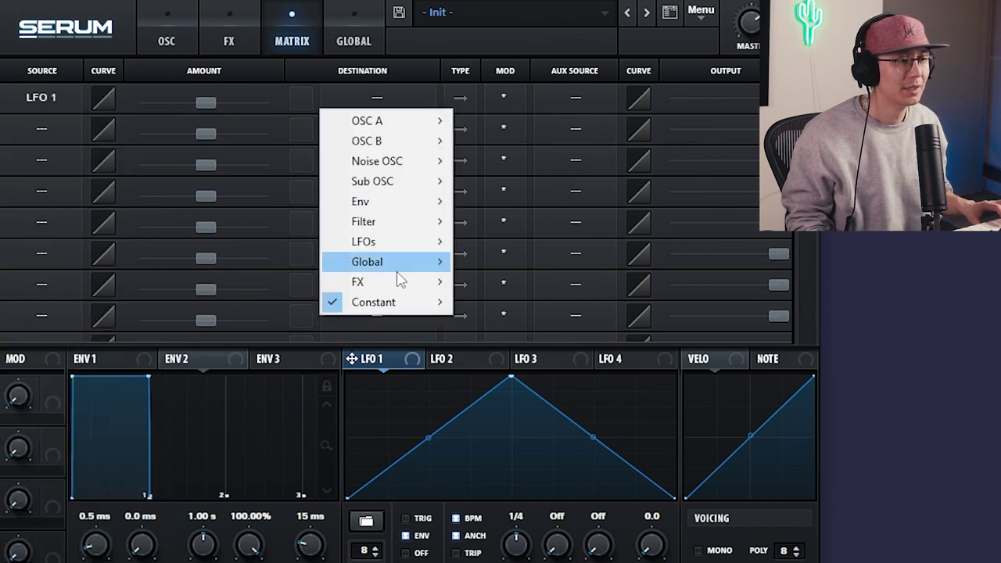
mouse_move(399, 266)
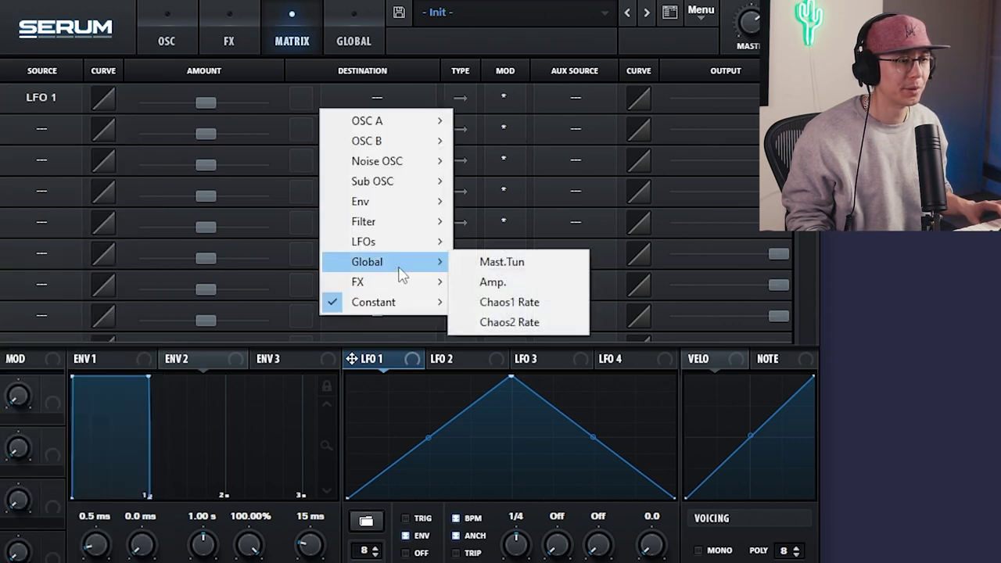
left_click(502, 263)
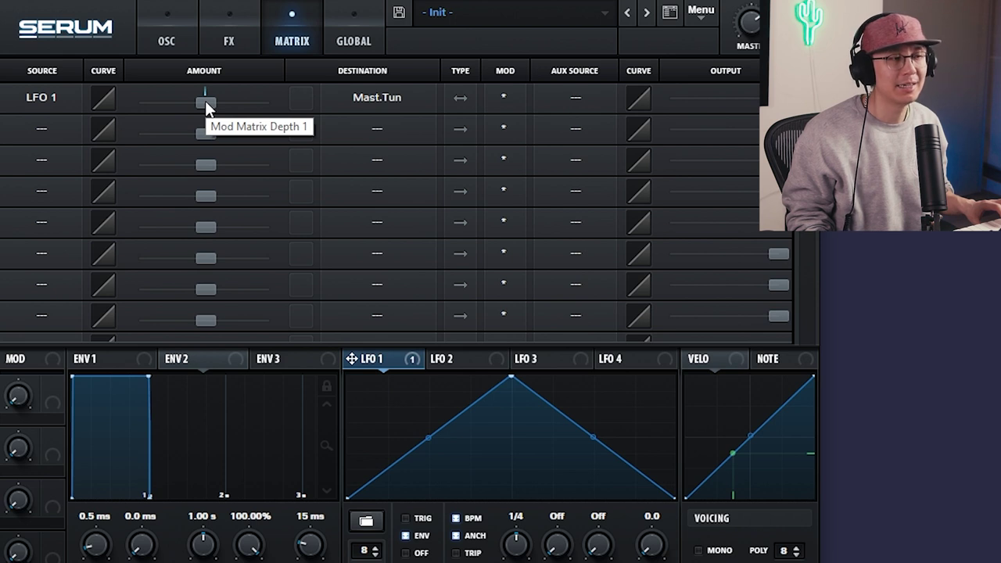
left_click_drag(205, 99, 228, 104)
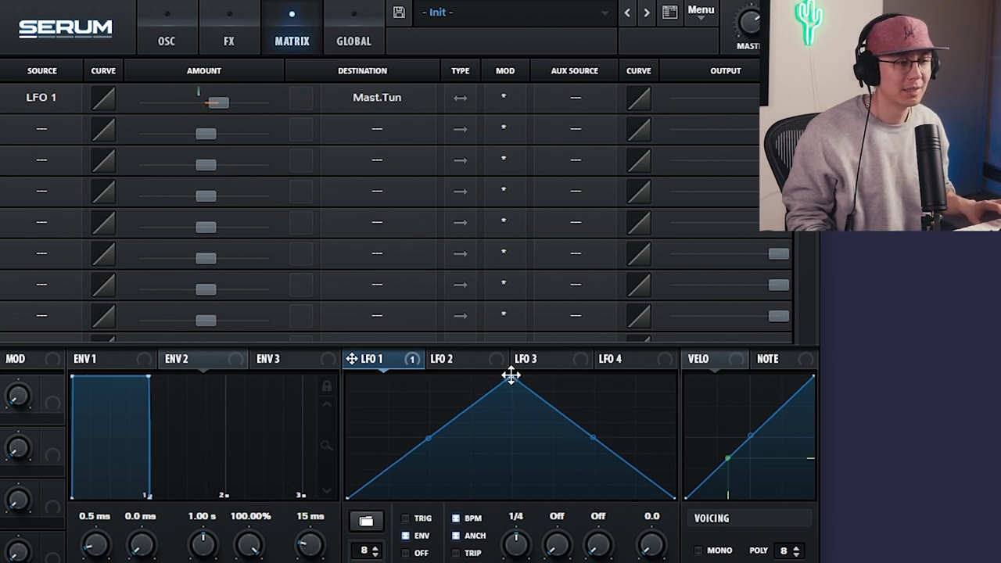
left_click_drag(511, 376, 245, 223)
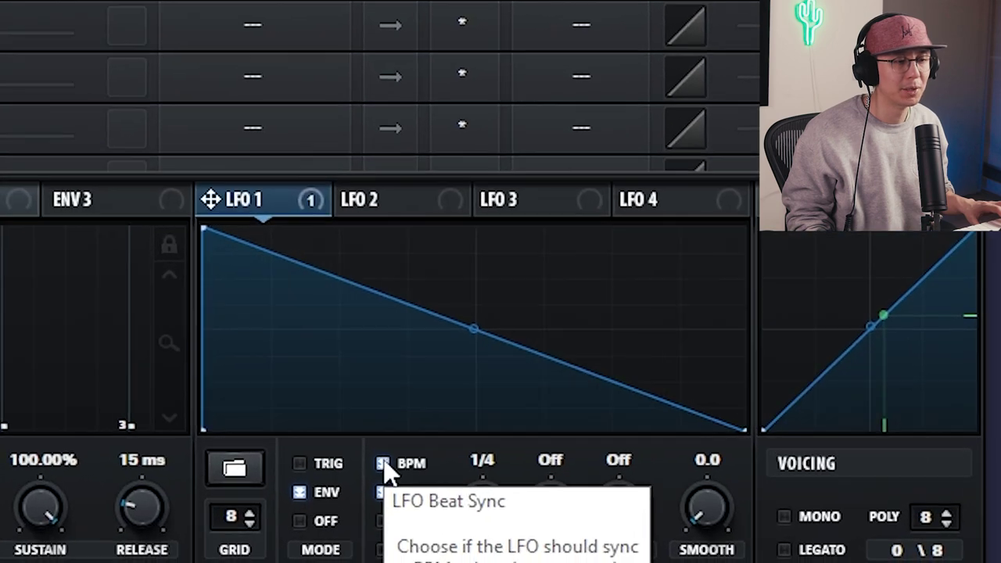
Turn off LFO 1's BPM sync and set its rate to about 3.3 Hz
left_click(457, 520)
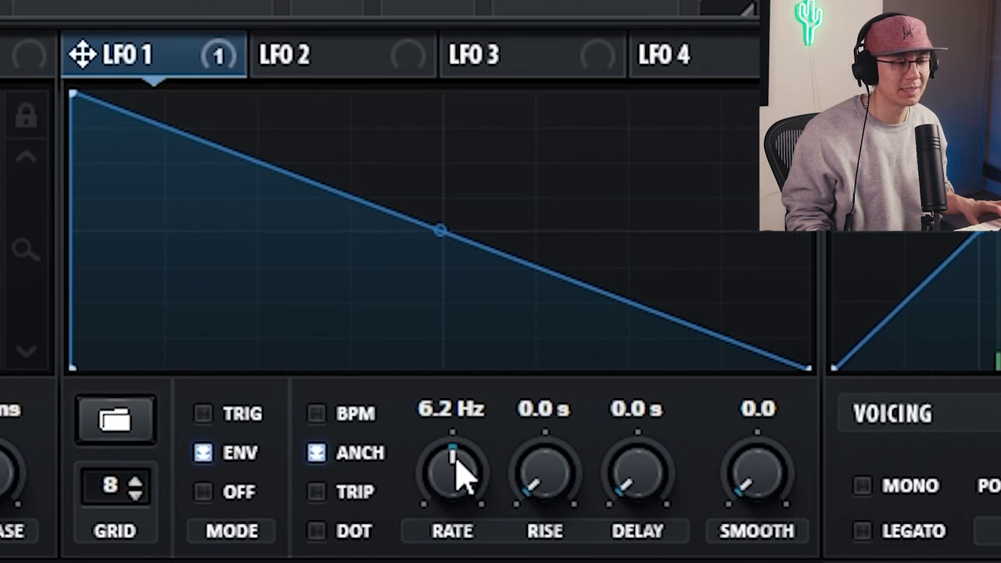
left_click_drag(474, 502, 472, 467)
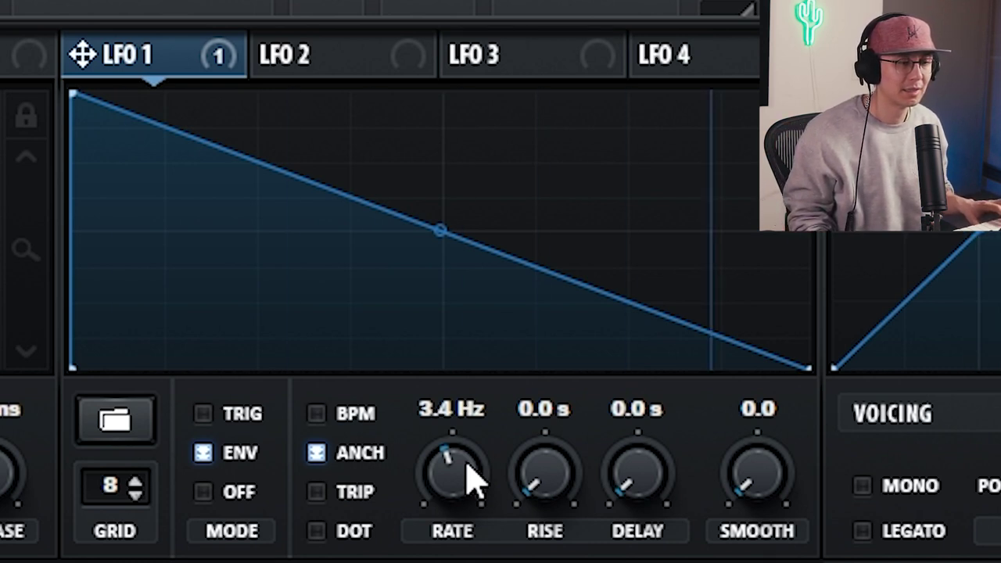
left_click_drag(473, 479, 470, 534)
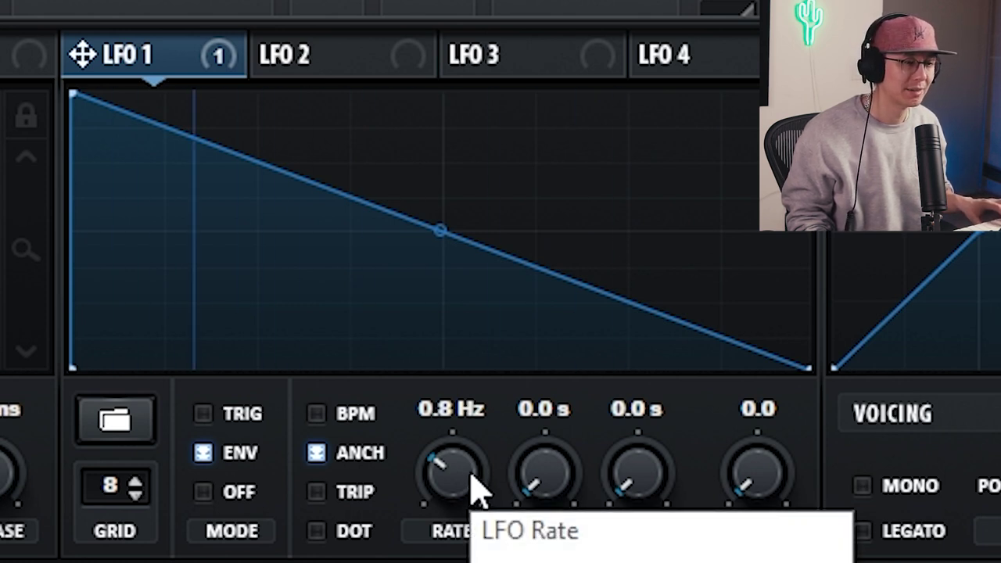
left_click_drag(471, 476, 473, 417)
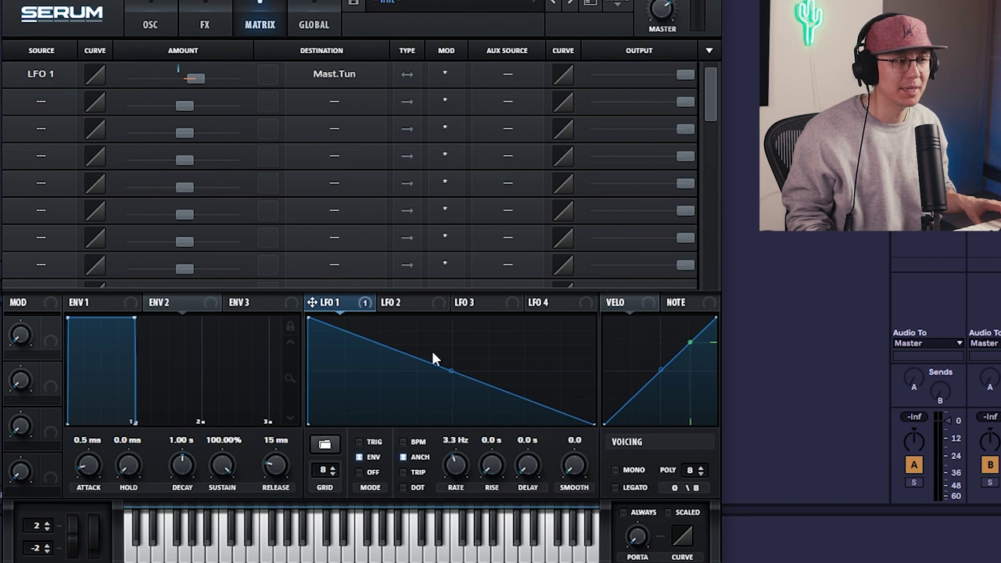
Make matrix row 1 unipolar with amount 13 and raise LFO 1's rate to 7.4 Hz
mouse_move(193, 79)
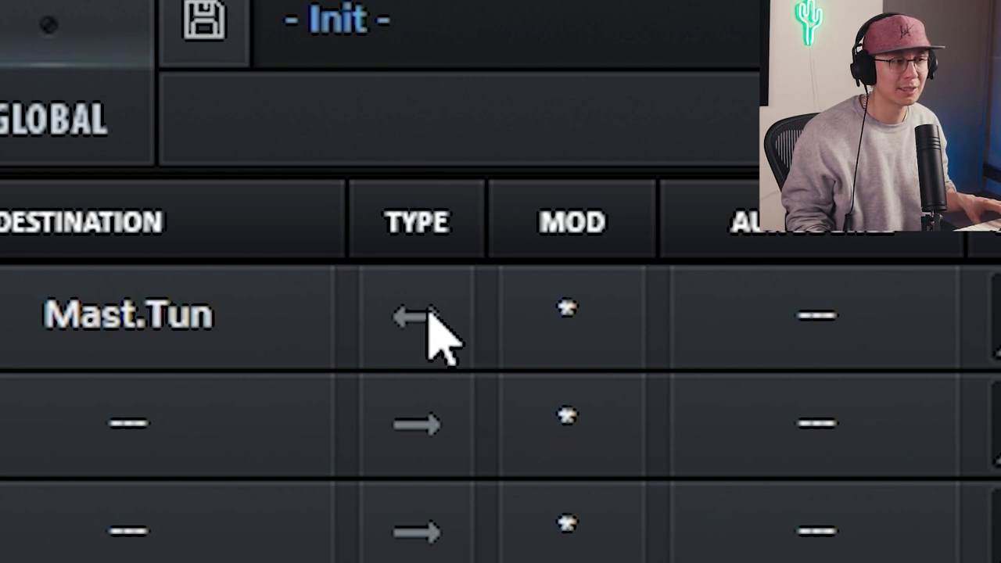
left_click(428, 317)
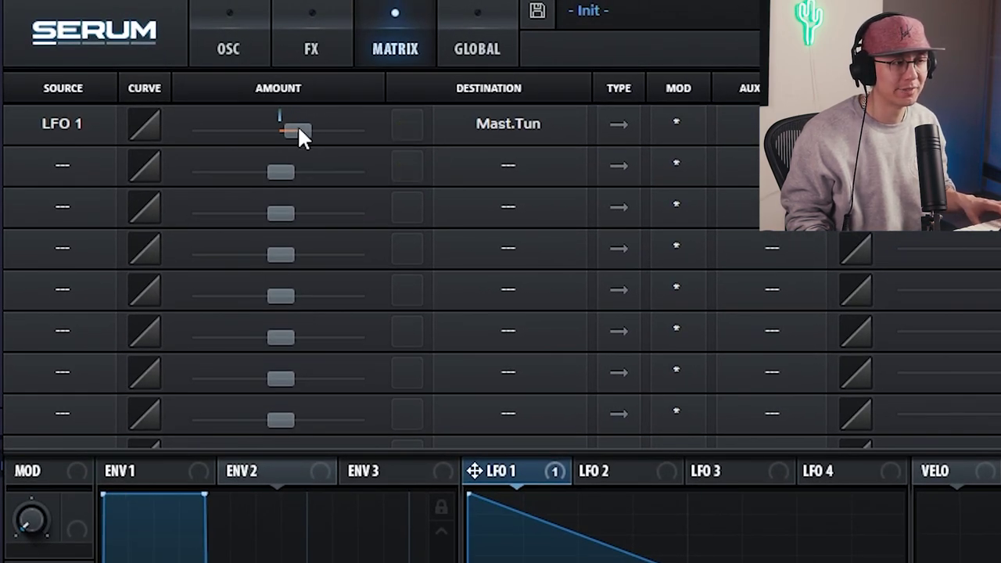
left_click_drag(298, 132, 321, 142)
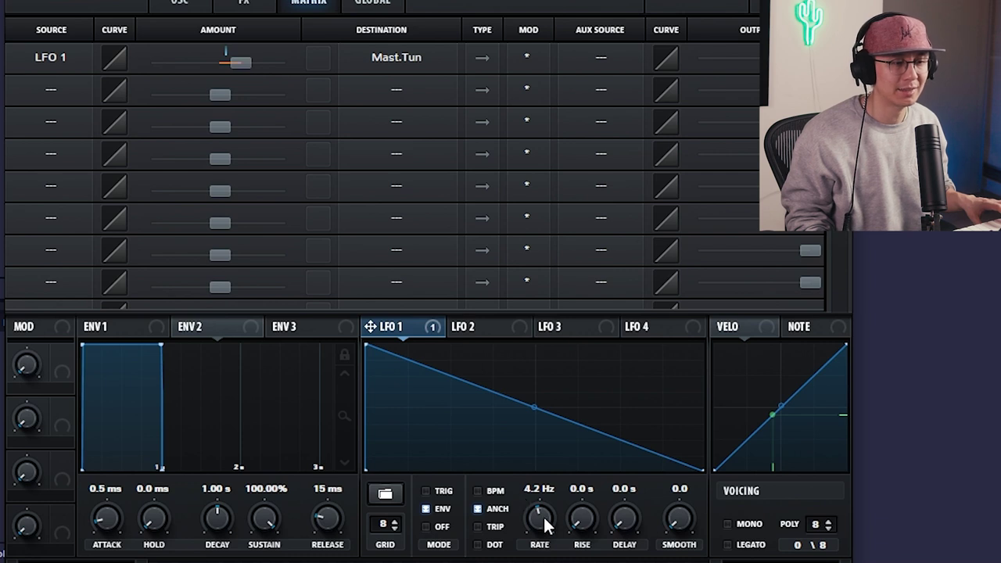
mouse_move(544, 516)
left_mouse_down()
mouse_move(544, 483)
mouse_move(539, 560)
mouse_move(532, 514)
mouse_move(534, 531)
left_mouse_up()
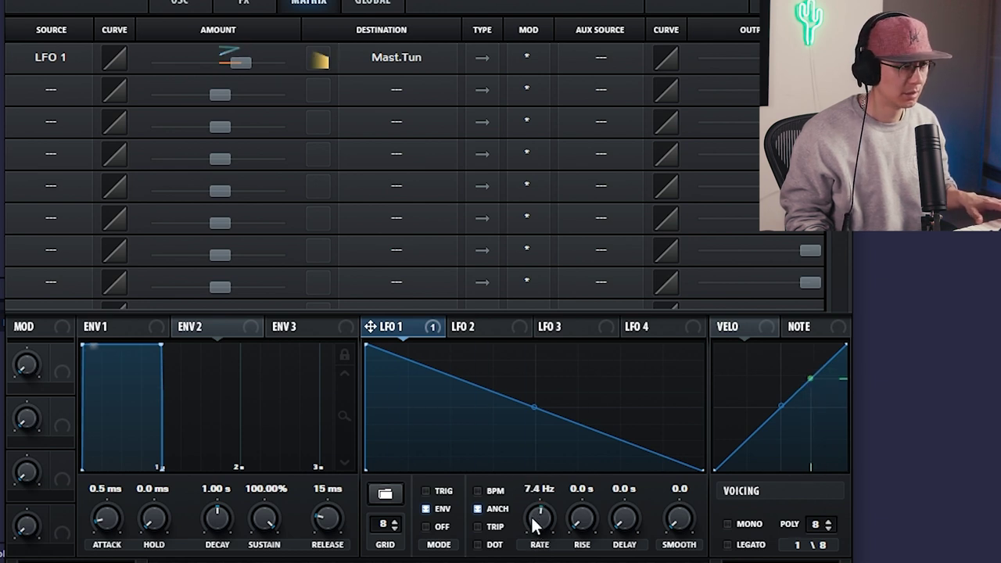
left_click_drag(226, 62, 212, 63)
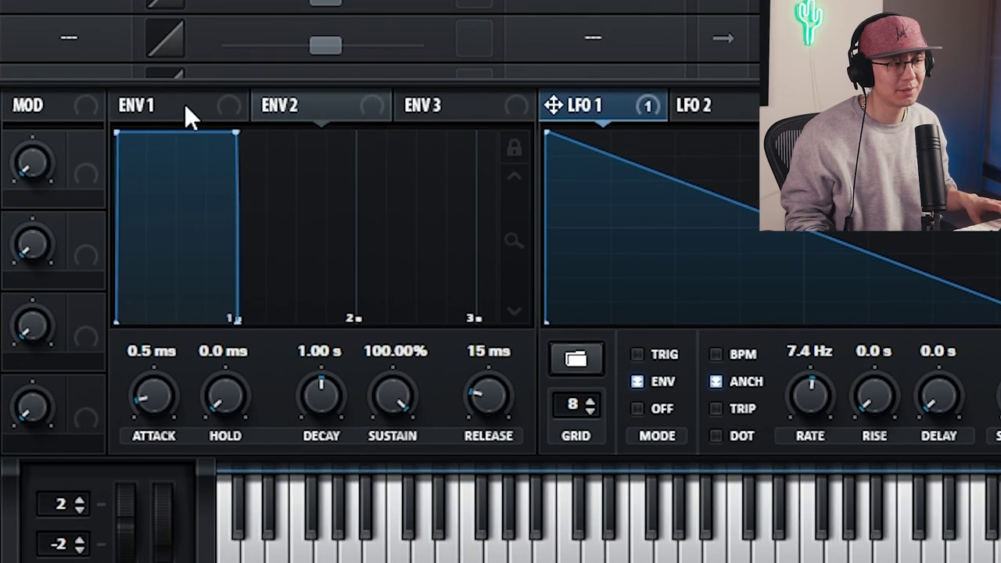
Set the ENV 1 attack to 4.2 ms and raise row 1's LFO 1 amount to 12
left_click(185, 102)
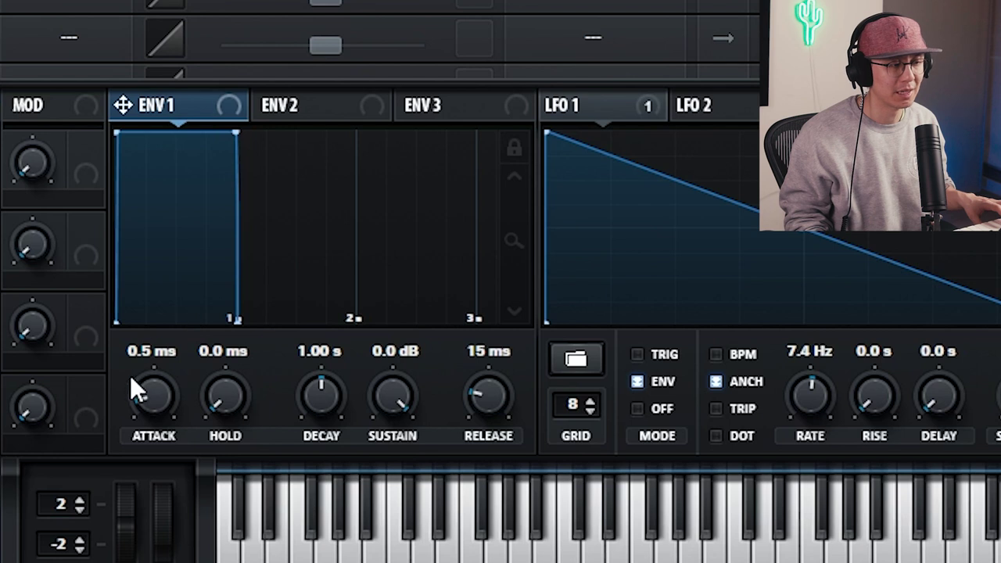
left_click_drag(154, 394, 150, 369)
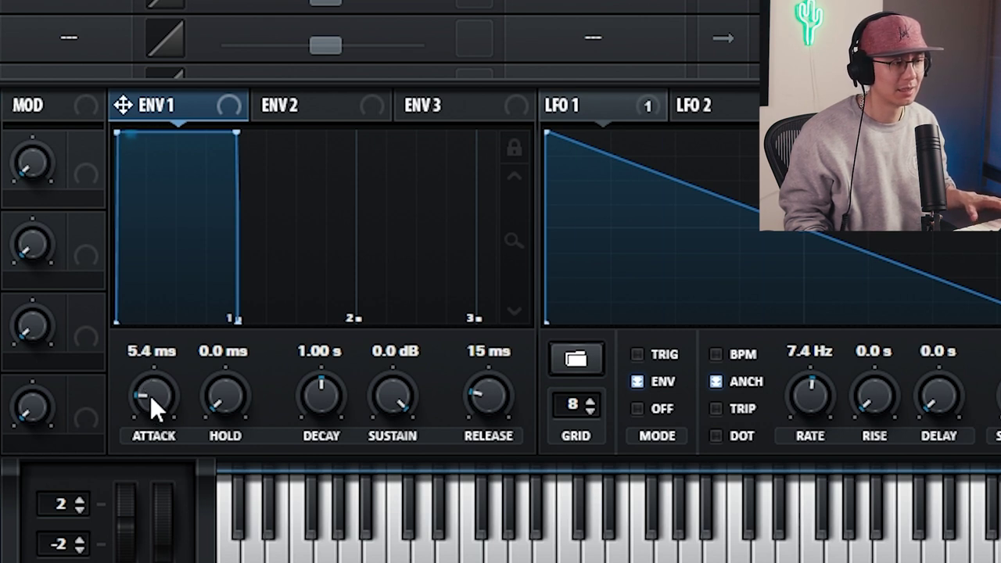
left_click_drag(150, 395, 153, 394)
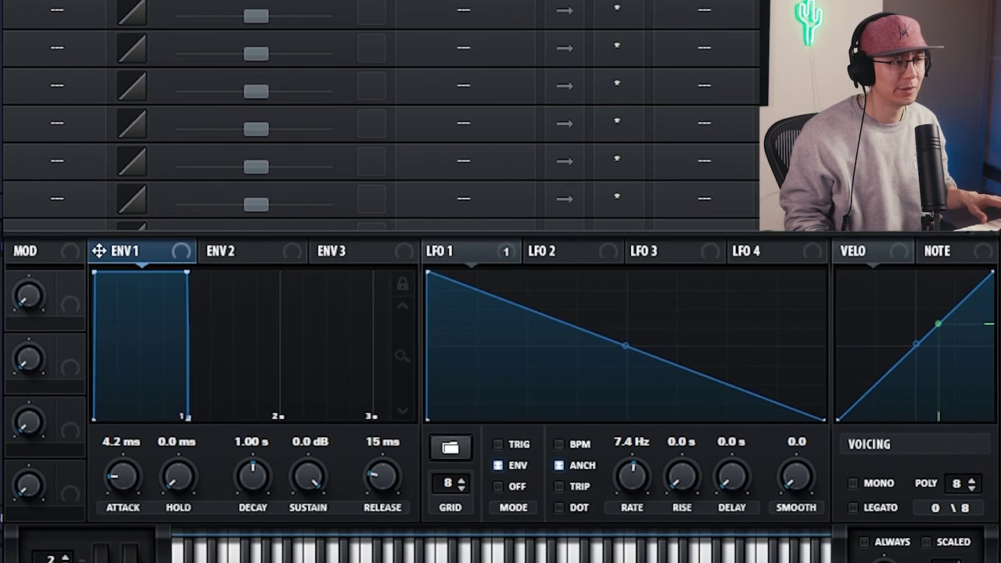
left_click_drag(219, 59, 230, 59)
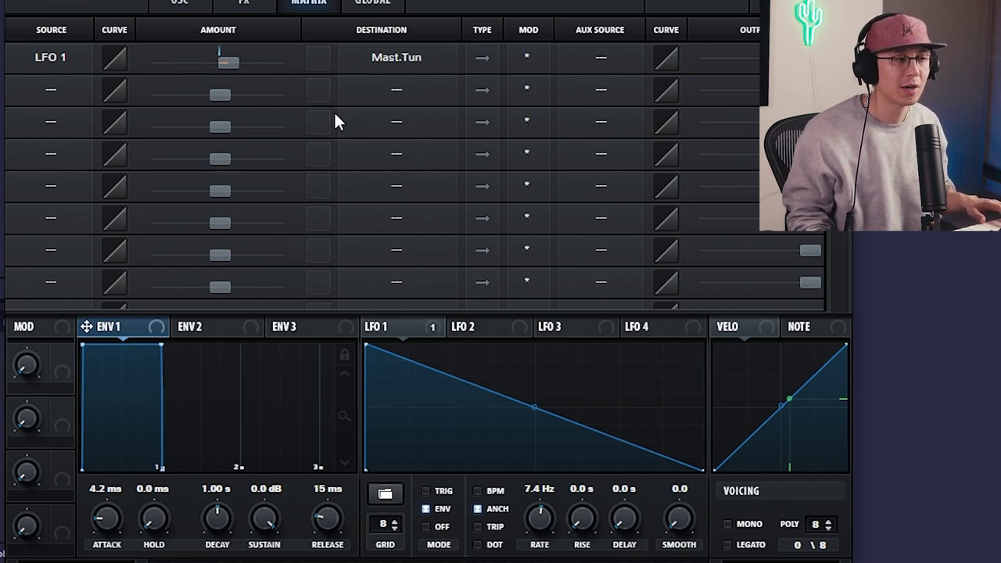
Reshape LFO 2 into a falling ramp and turn off its BPM sync
left_click(481, 324)
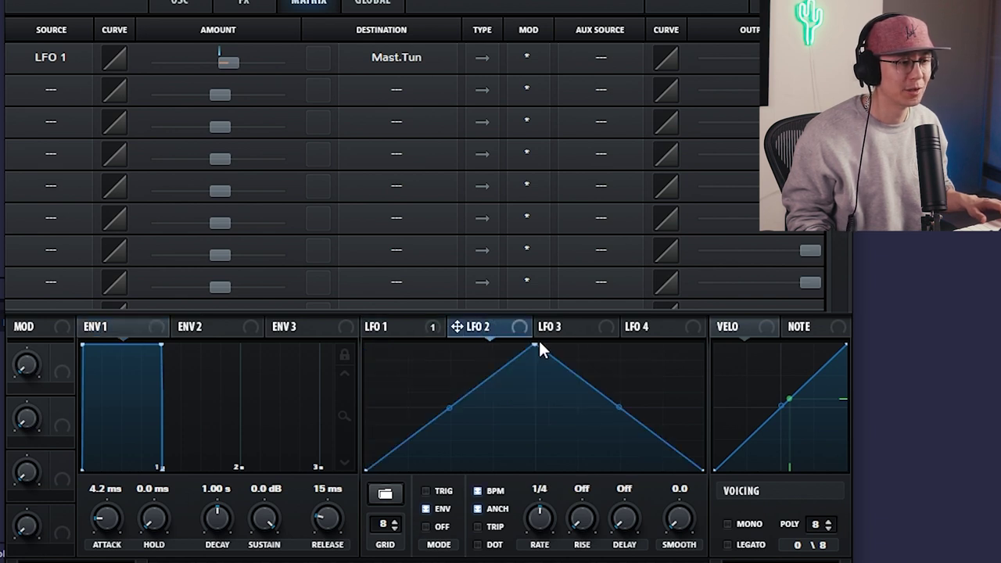
left_click_drag(540, 349, 365, 344)
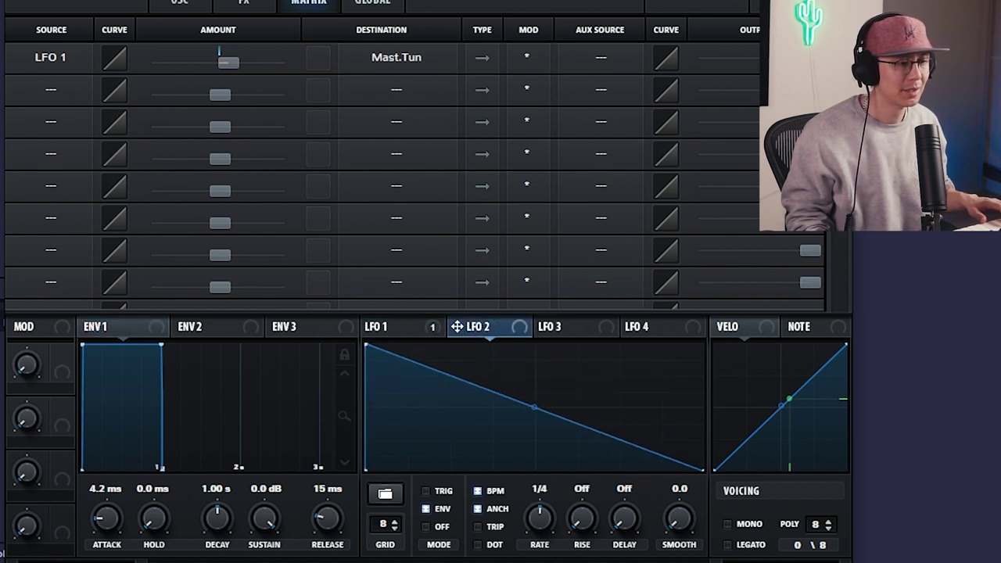
left_click(478, 492)
Route LFO 2 to Mast.Tun in matrix row 2 at amount 3, rate about 0.7 Hz
left_click(89, 100)
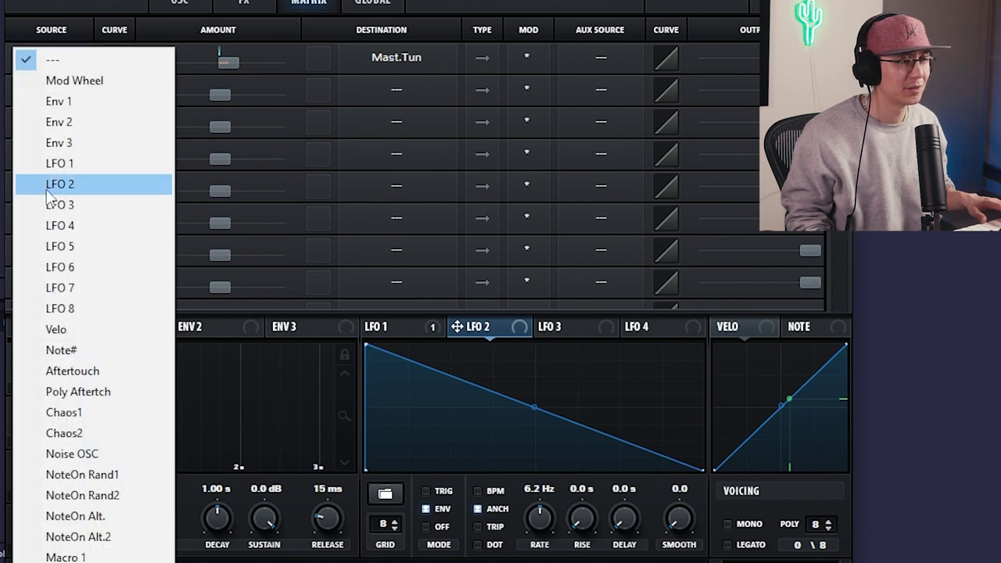
left_click(56, 181)
left_click(398, 84)
mouse_move(449, 261)
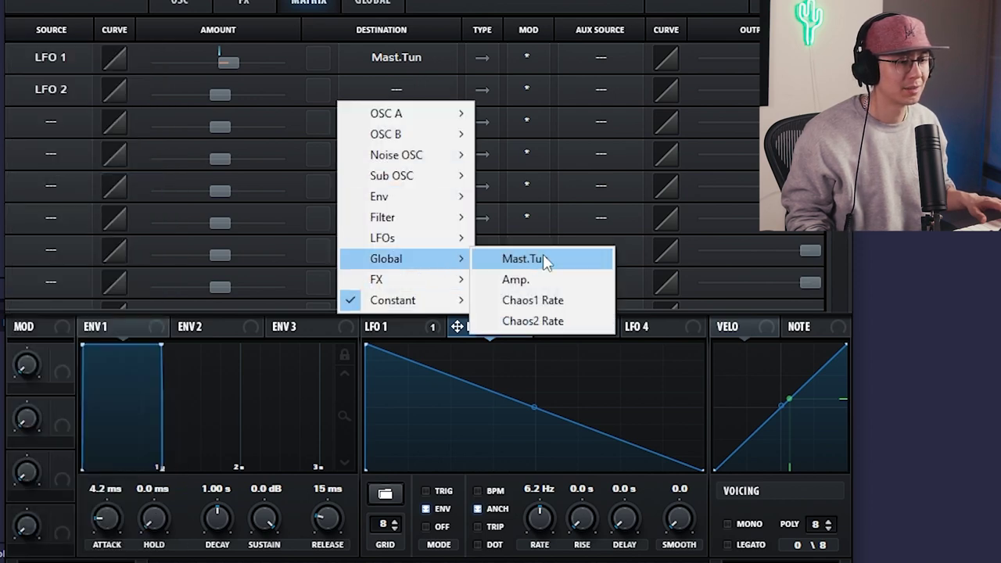
left_click(521, 259)
left_click_drag(547, 509, 544, 559)
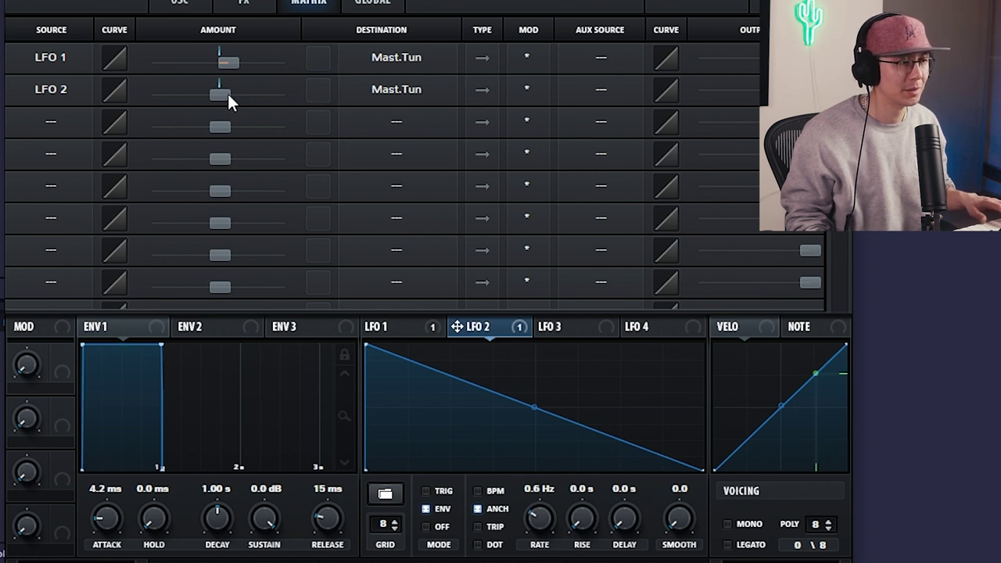
left_click_drag(227, 92, 223, 92)
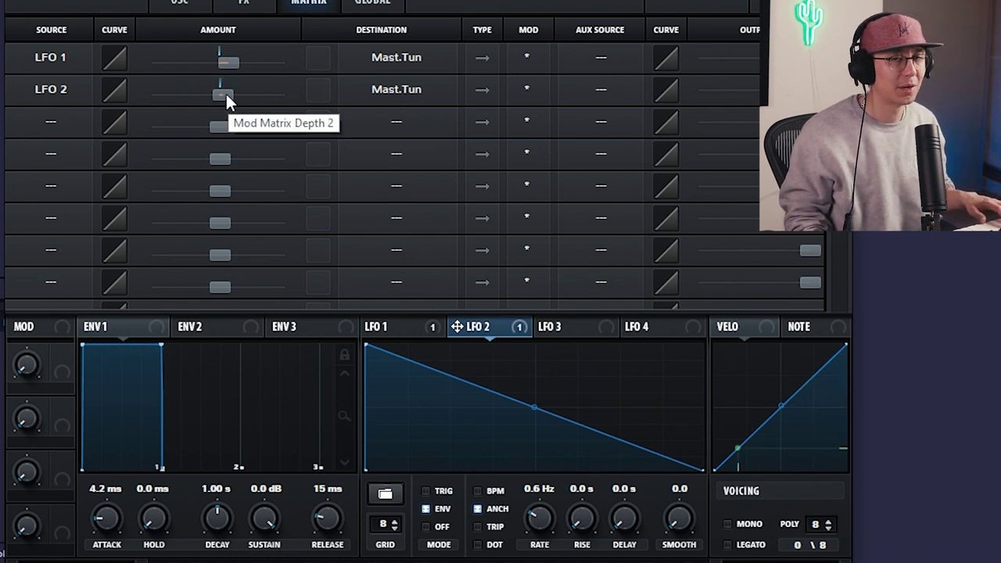
left_click(226, 94)
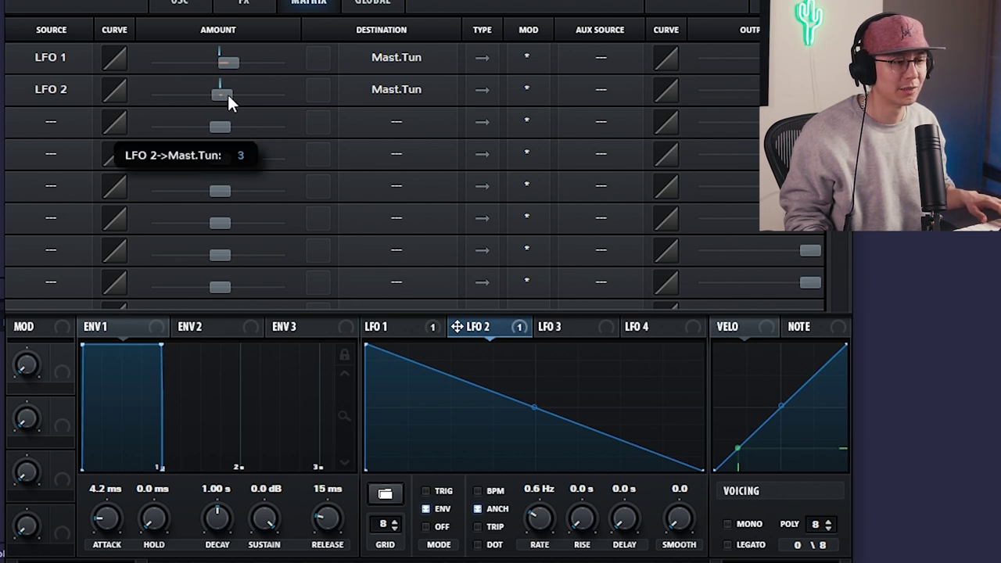
left_click_drag(548, 509, 549, 508)
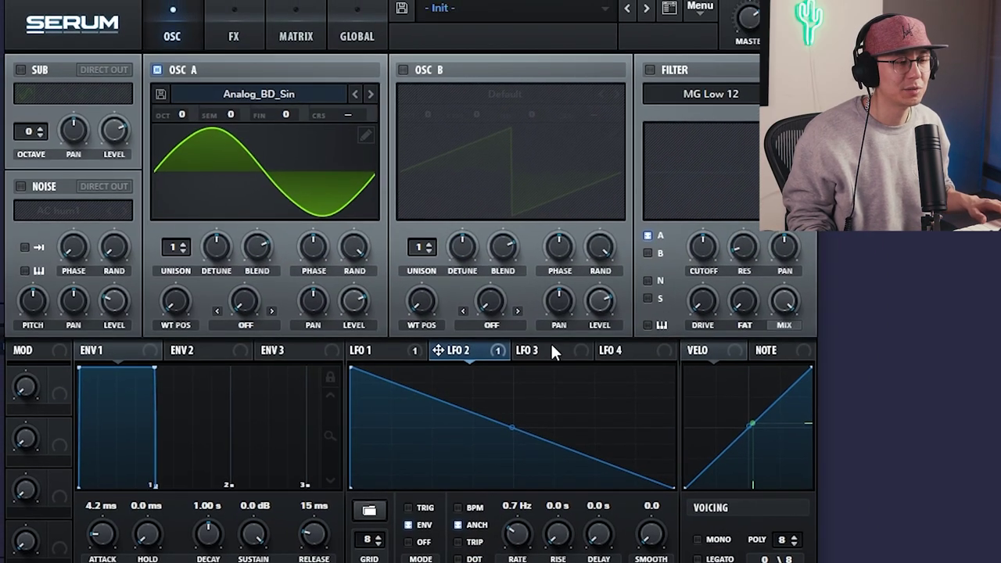
Route LFO 3 to Mast.Tun in matrix row 3 with a small amount
left_click(550, 354)
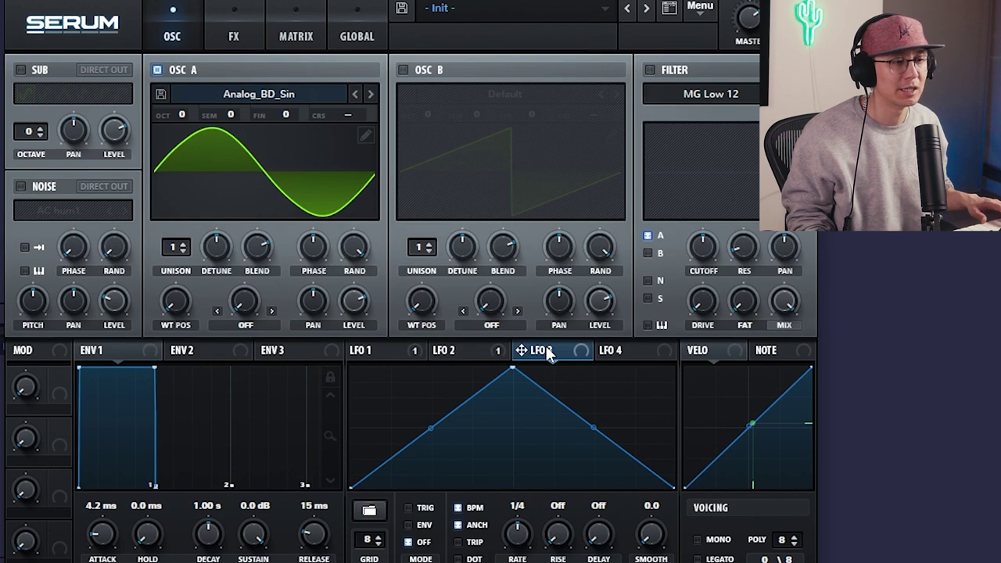
left_click(235, 37)
left_click(296, 36)
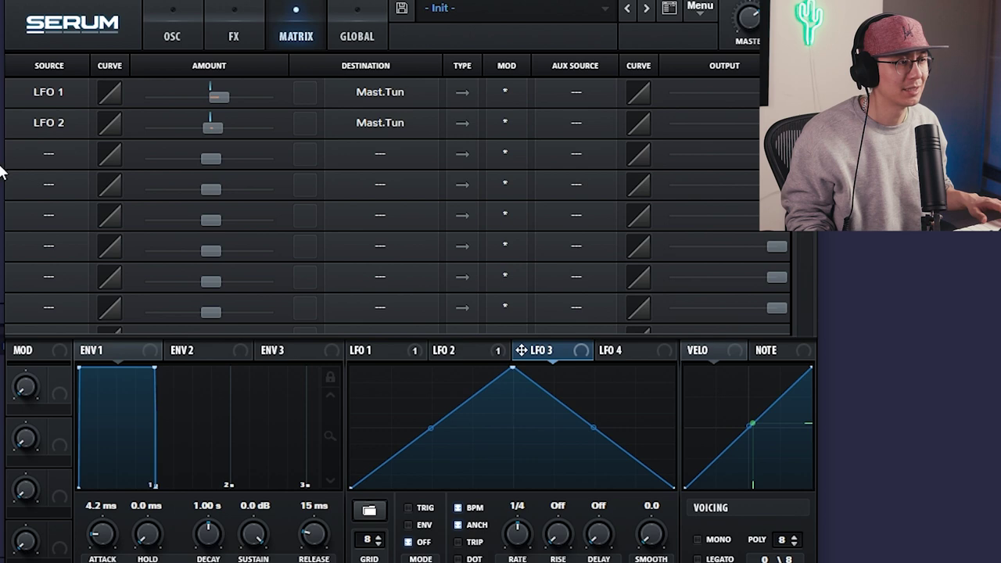
left_click(56, 160)
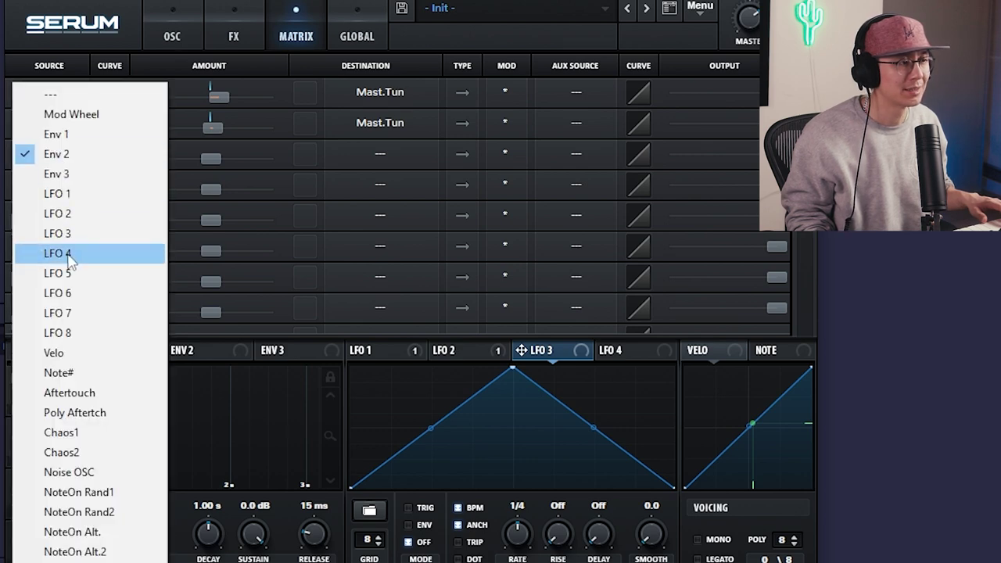
left_click(57, 233)
left_click(383, 152)
mouse_move(440, 316)
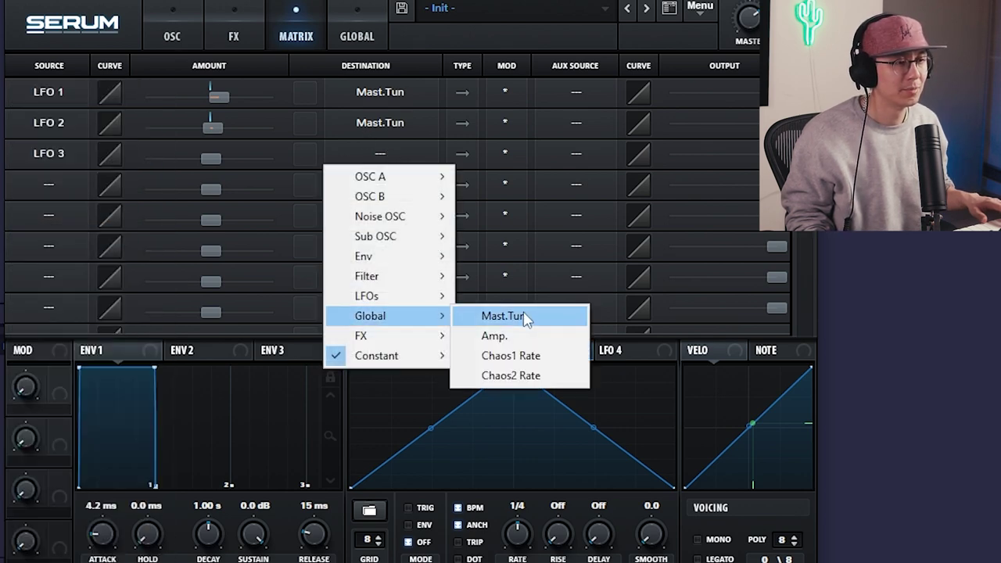
left_click(522, 314)
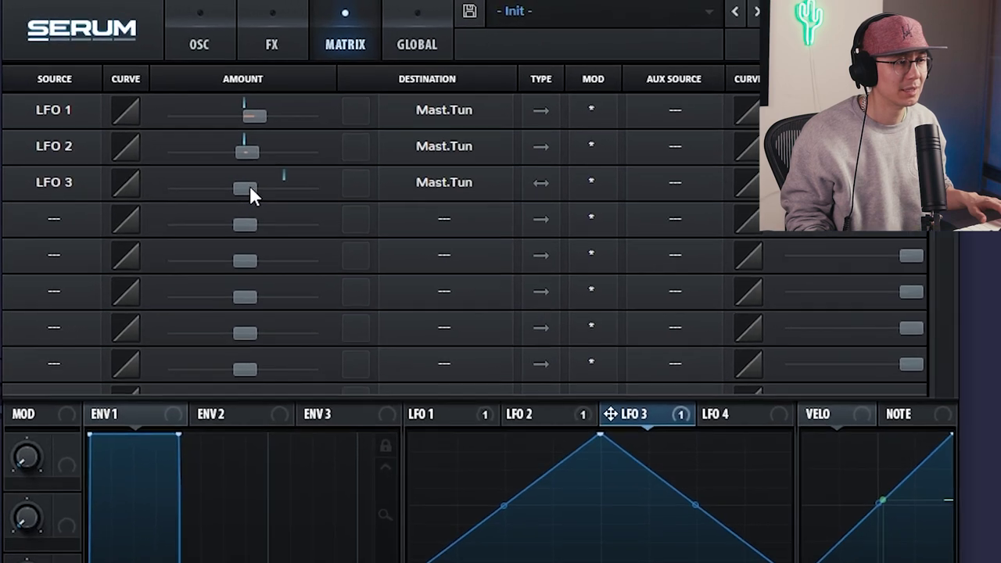
left_click_drag(250, 185, 251, 186)
left_click_drag(323, 248, 325, 247)
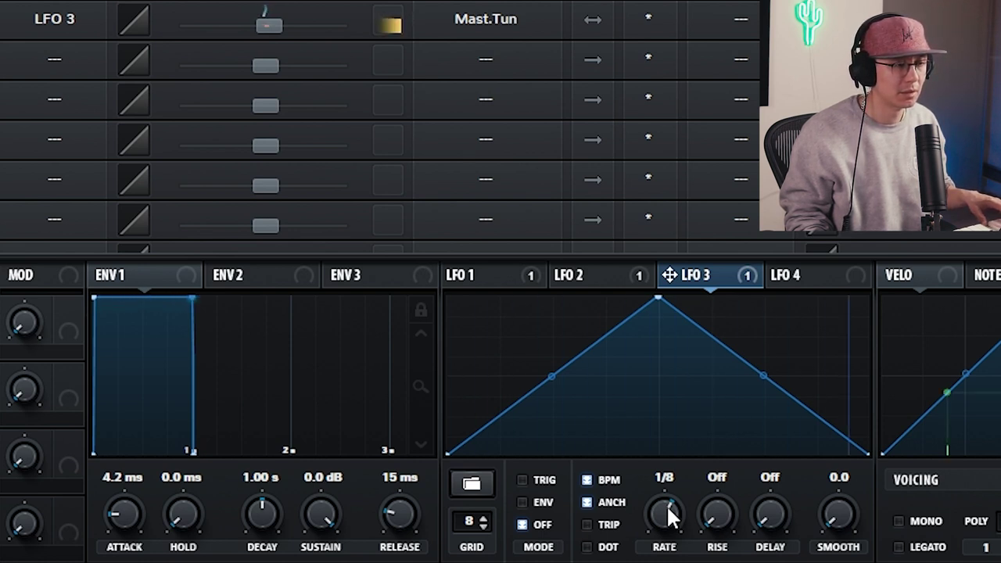
Try LFO 3 at 1/16 and 1/32, settle on 1/8, and lower its pitch depth to 19
left_click_drag(668, 507, 667, 501)
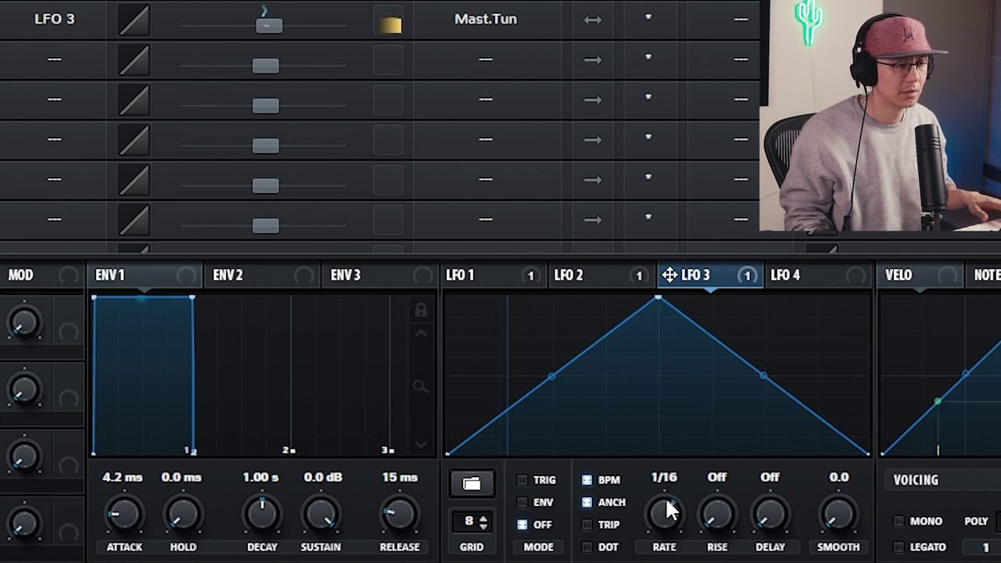
left_click_drag(667, 510, 670, 502)
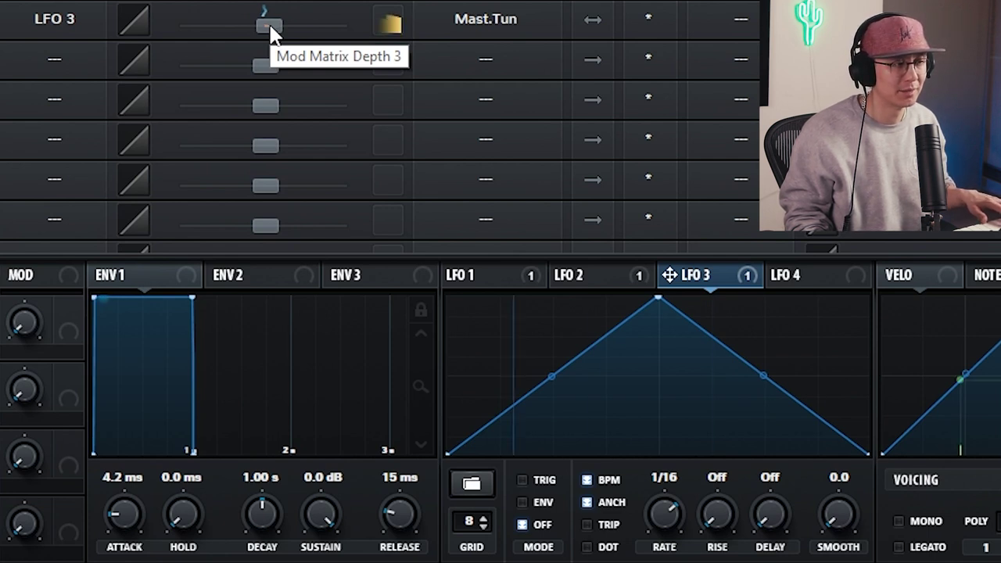
left_click_drag(269, 30, 295, 25)
left_click_drag(676, 509, 682, 551)
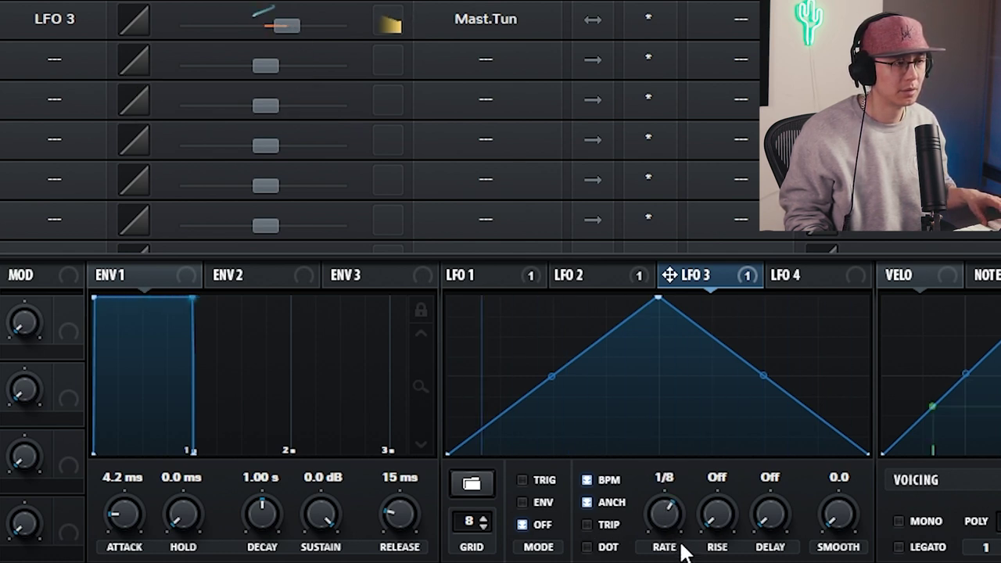
left_click_drag(285, 27, 262, 30)
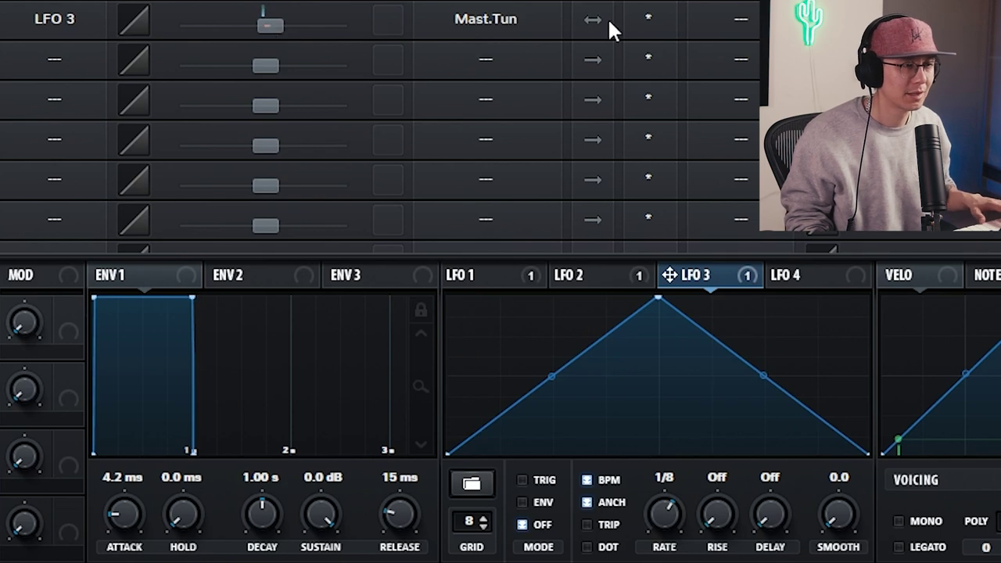
Set the LFO 3 routing's Mod cell in row 3 to Bypass
left_click(740, 21)
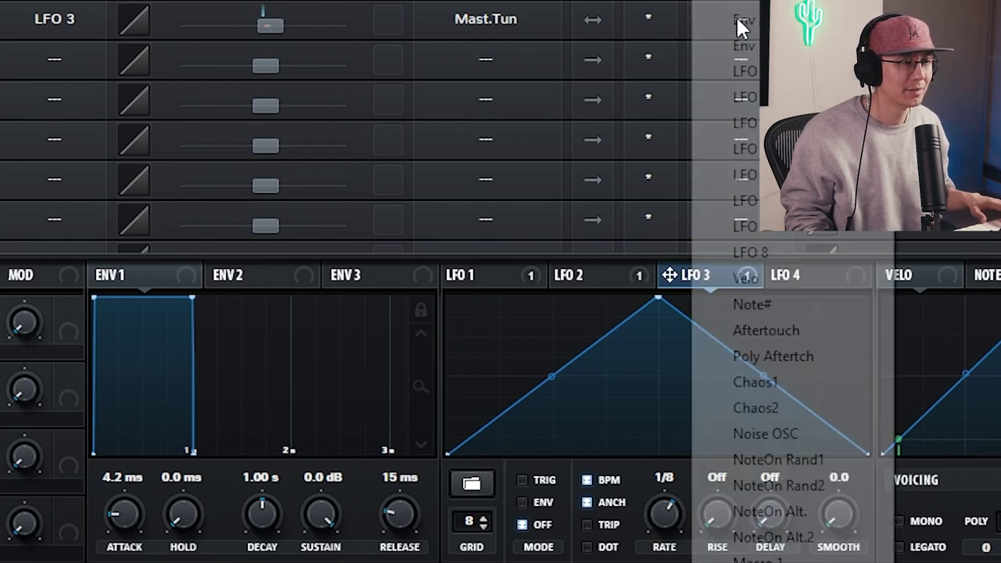
left_click(664, 28)
left_click(669, 101)
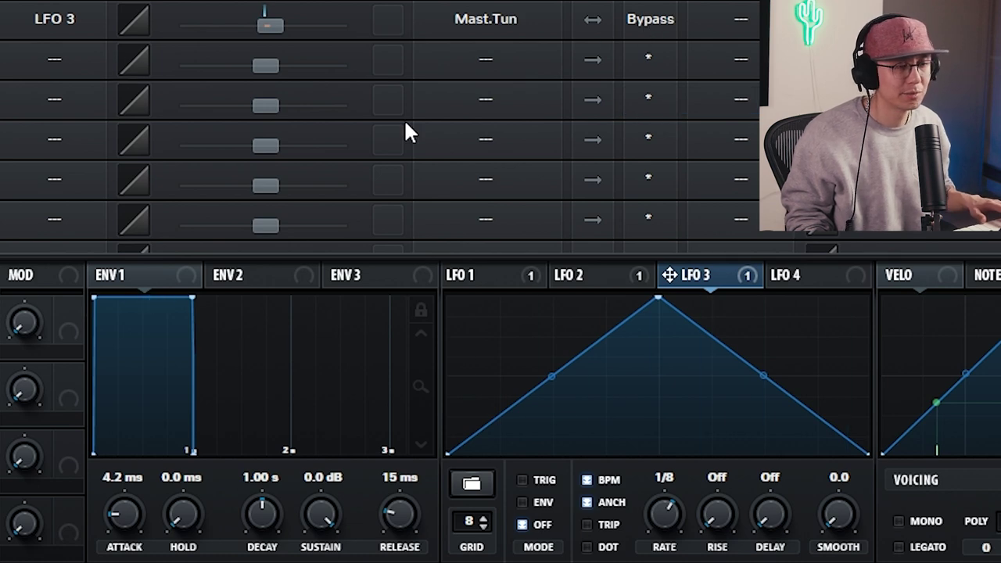
Route LFO 4 to Global > Amp. in matrix row 4
left_click(810, 275)
left_click(89, 62)
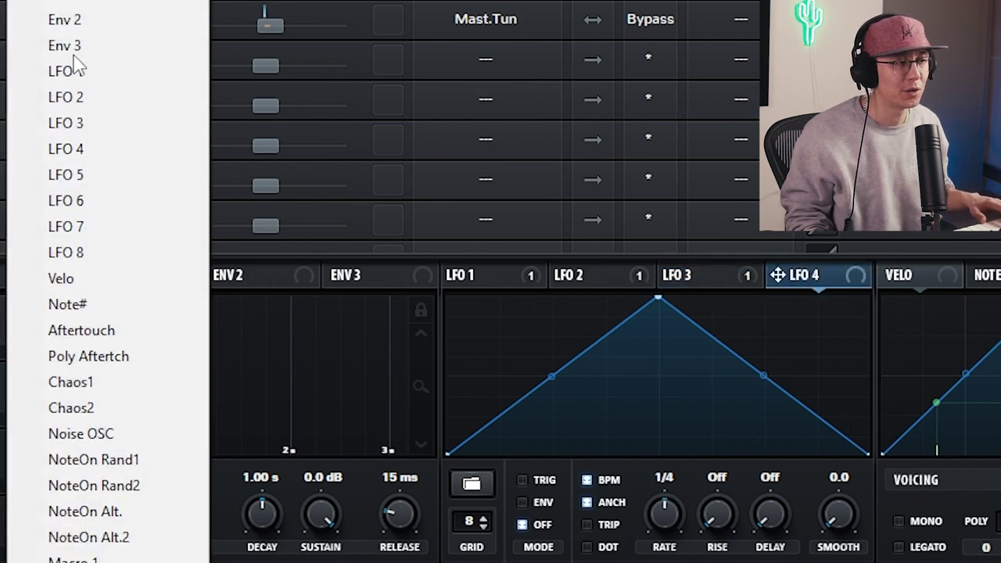
left_click(107, 148)
left_click(485, 59)
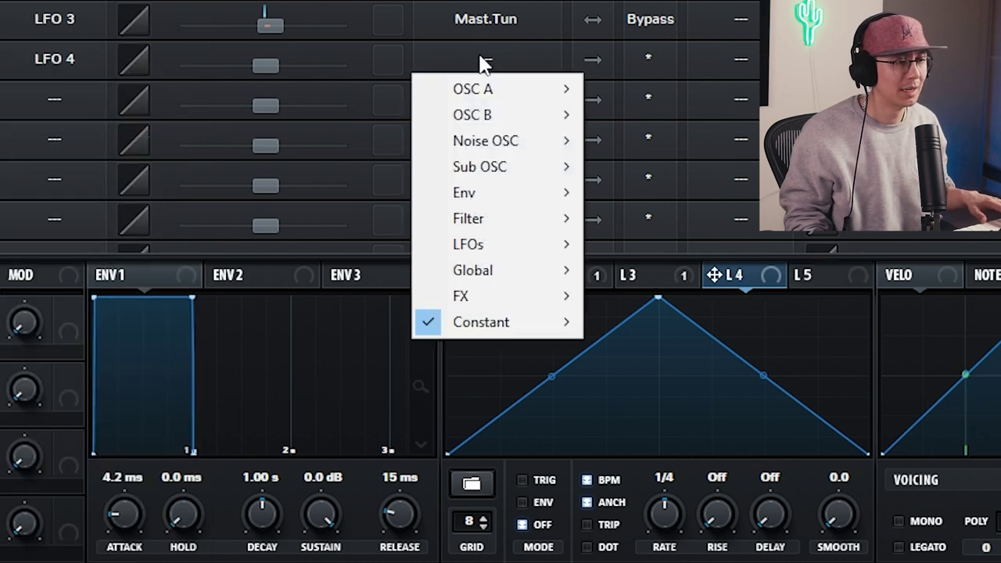
mouse_move(519, 274)
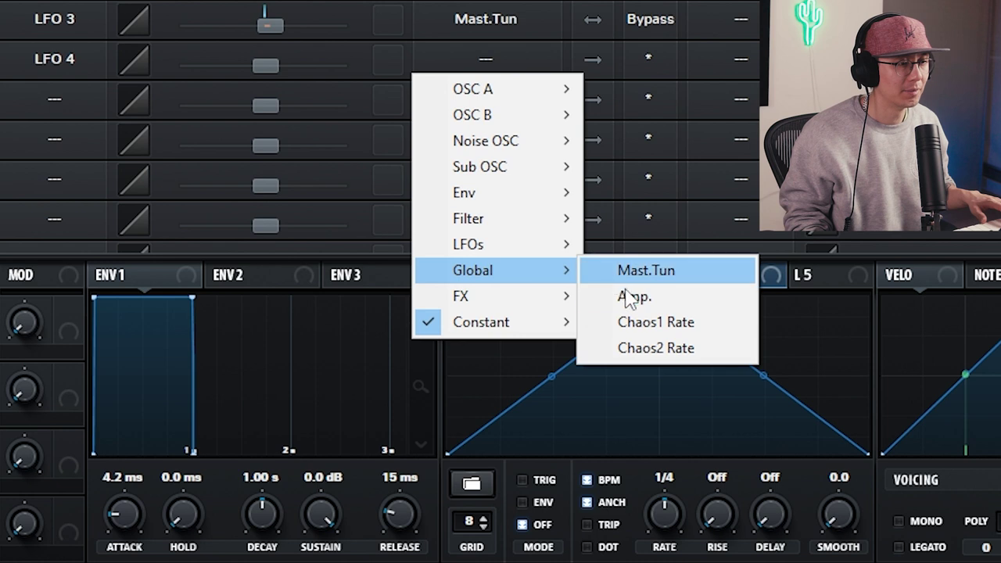
left_click(667, 305)
Set the LFO 4 amplitude amount and settle LFO 4's rate at 1/8
left_click_drag(258, 68, 385, 64)
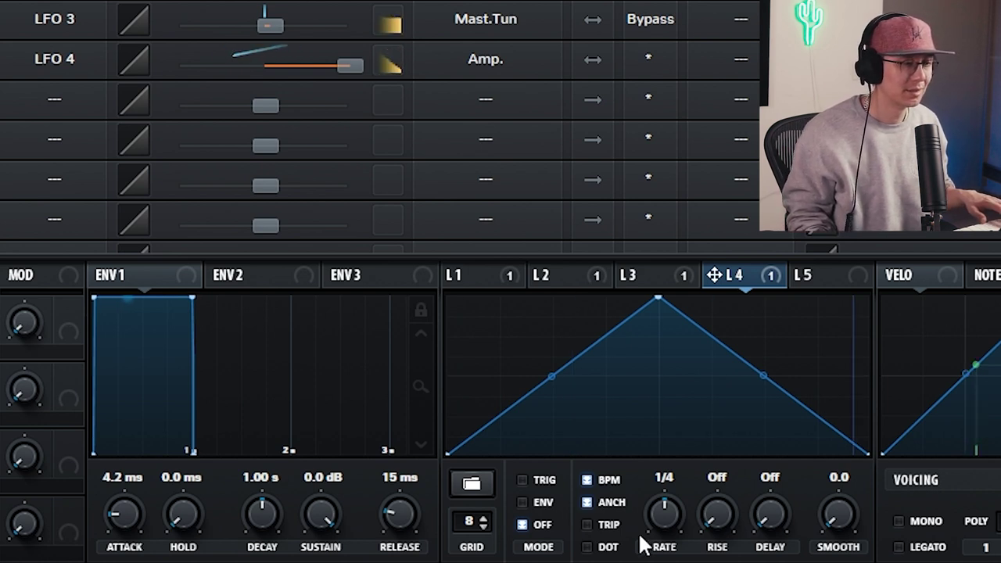
left_click_drag(663, 505, 663, 499)
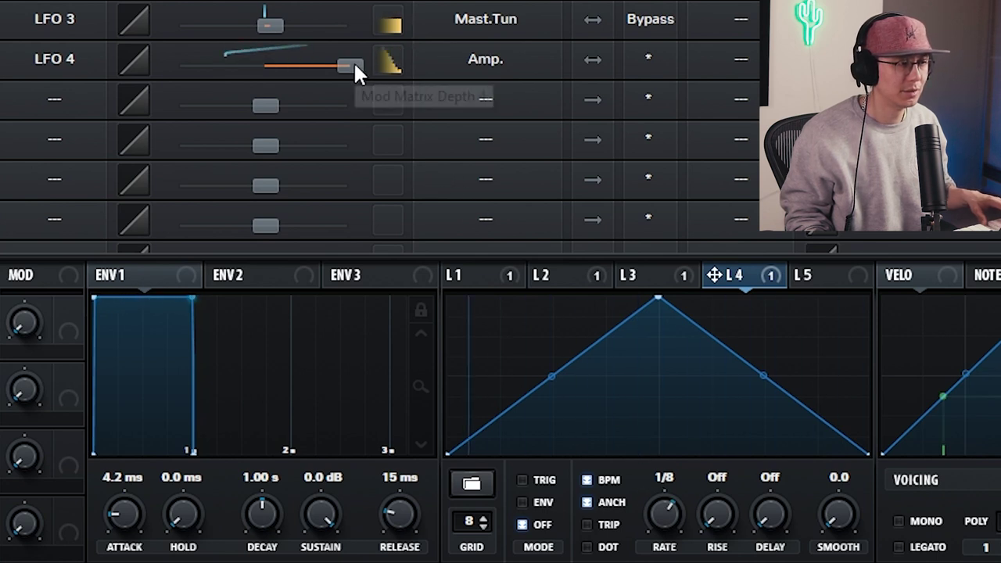
left_click_drag(353, 65, 298, 66)
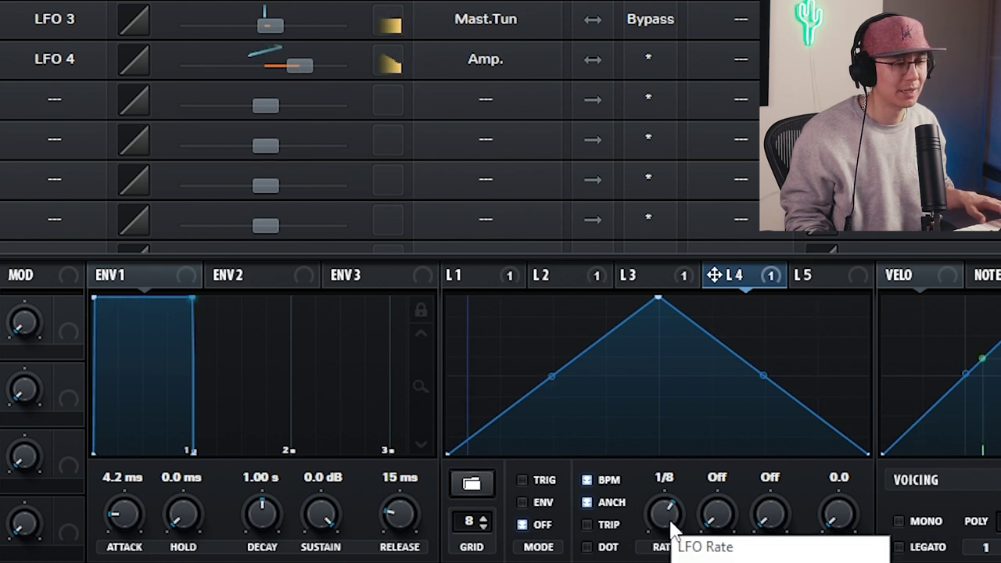
left_click_drag(670, 511, 671, 503)
left_click_drag(671, 503, 677, 540)
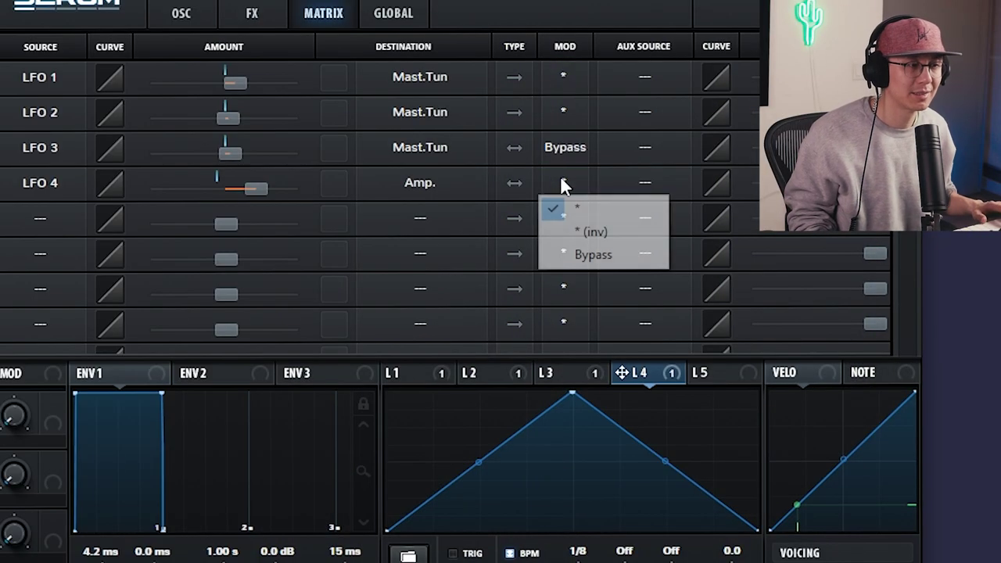
Bypass LFO 4's routing and route LFO 5 to Mast.Tun in row 5 with a small amount
left_click(602, 254)
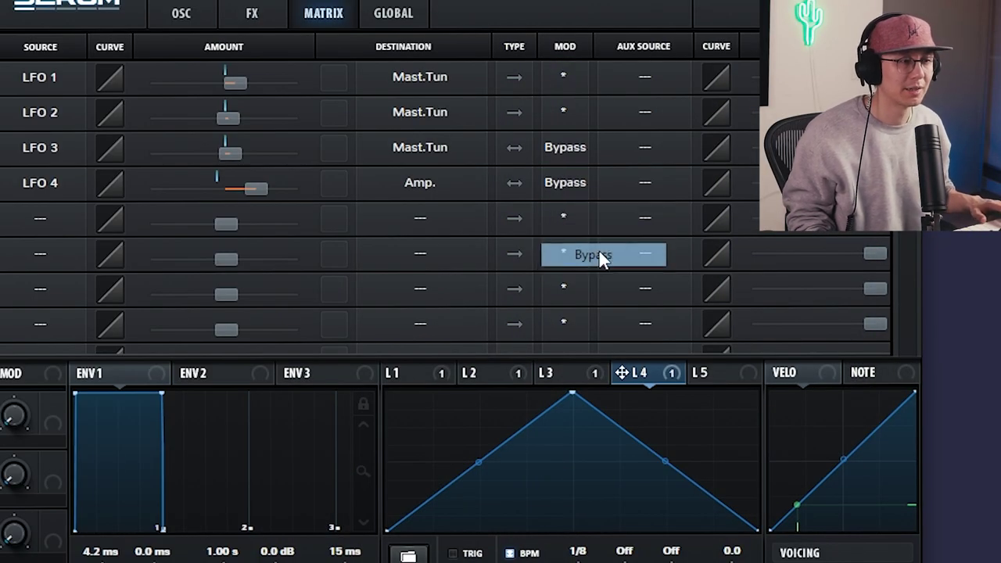
left_click(722, 375)
left_click(39, 218)
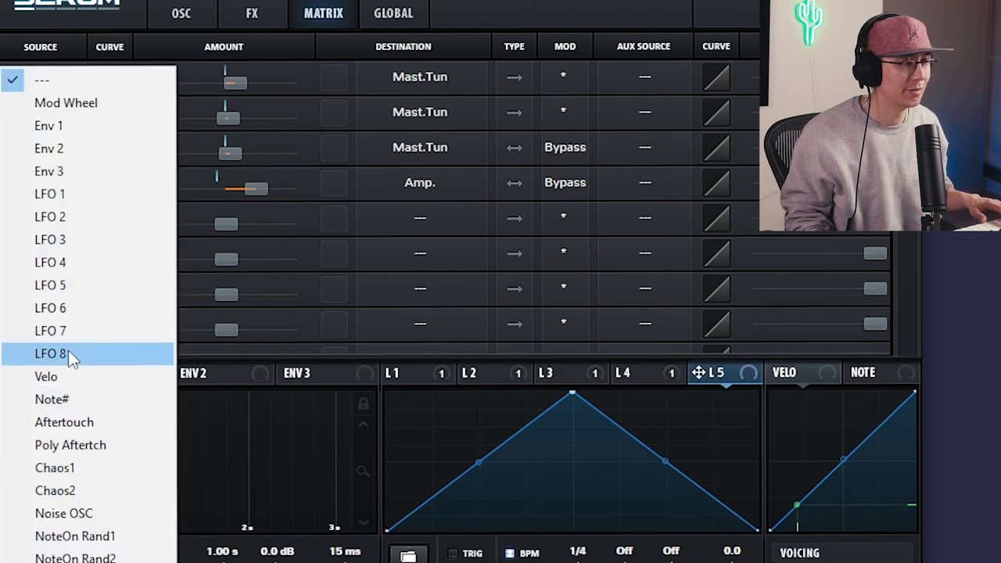
left_click(47, 286)
left_click(412, 215)
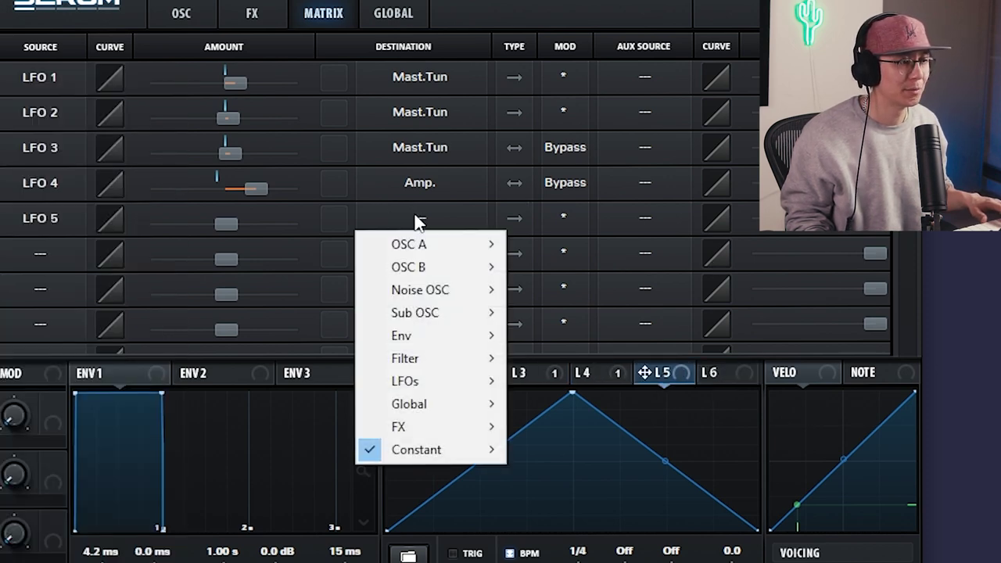
mouse_move(458, 408)
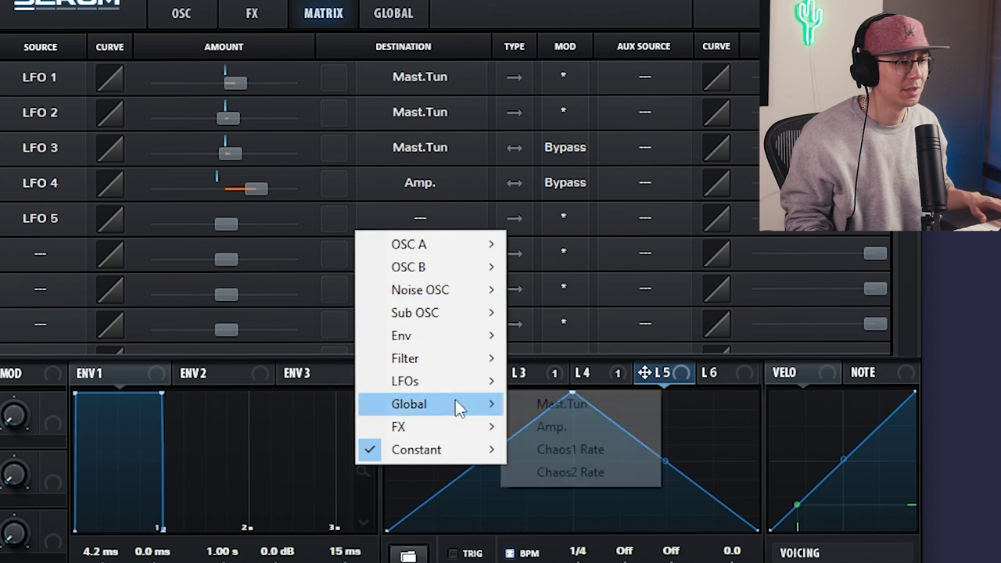
left_click(583, 405)
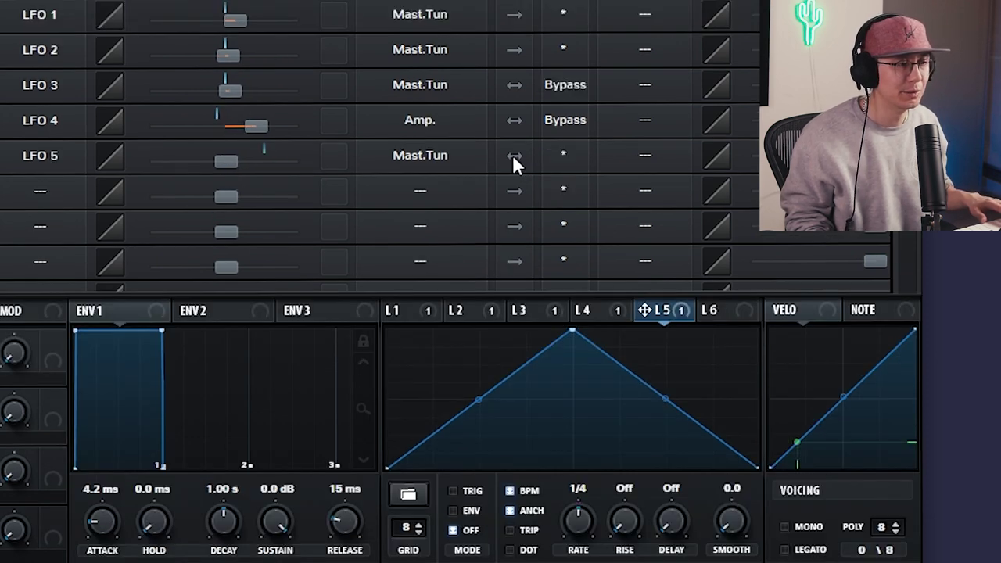
left_click_drag(228, 169, 252, 165)
Give LFO 5 an earlier peak with curved rise and fall, running in Env mode
left_click_drag(564, 331, 478, 300)
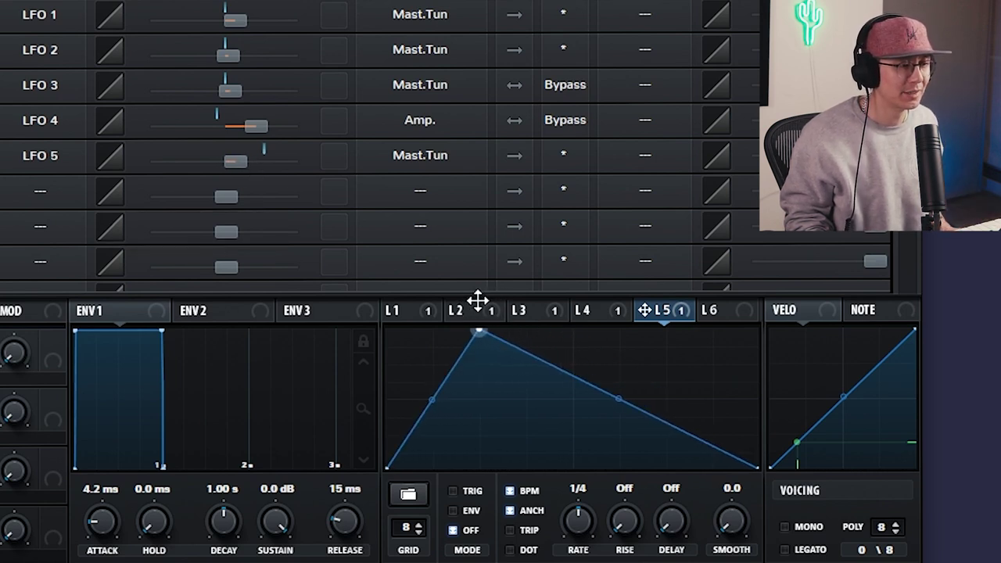
left_click_drag(438, 403, 448, 415)
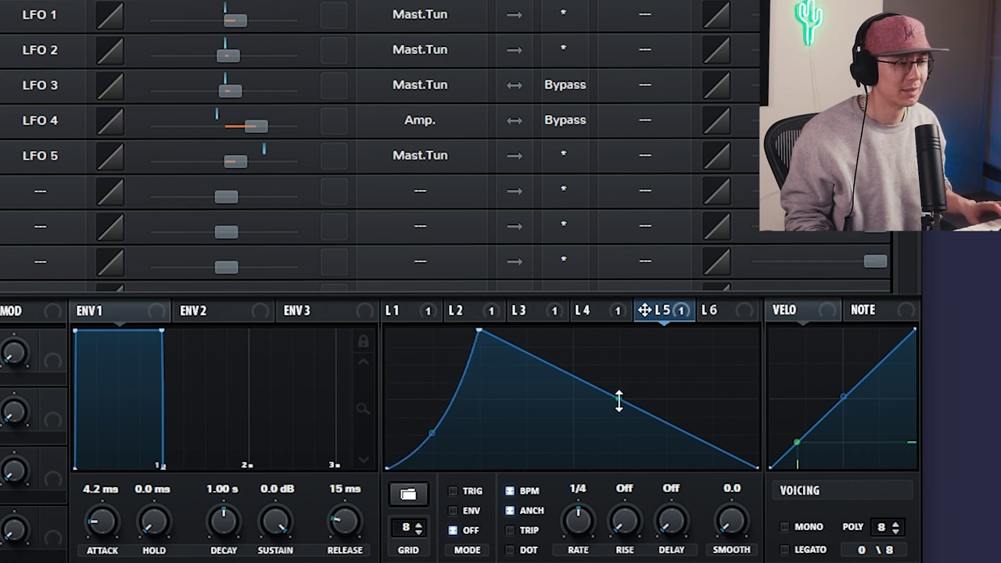
left_click_drag(619, 400, 619, 387)
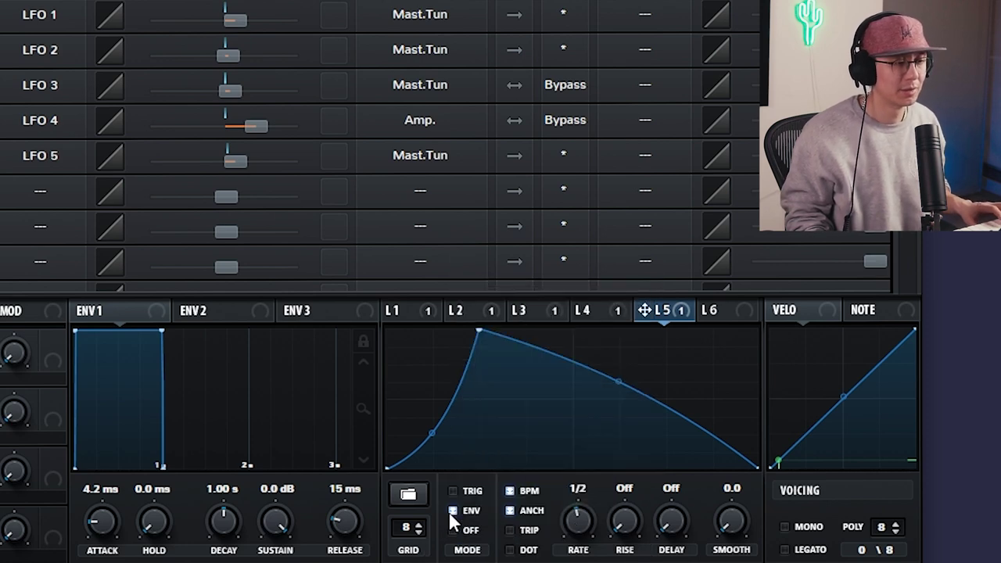
left_click(452, 510)
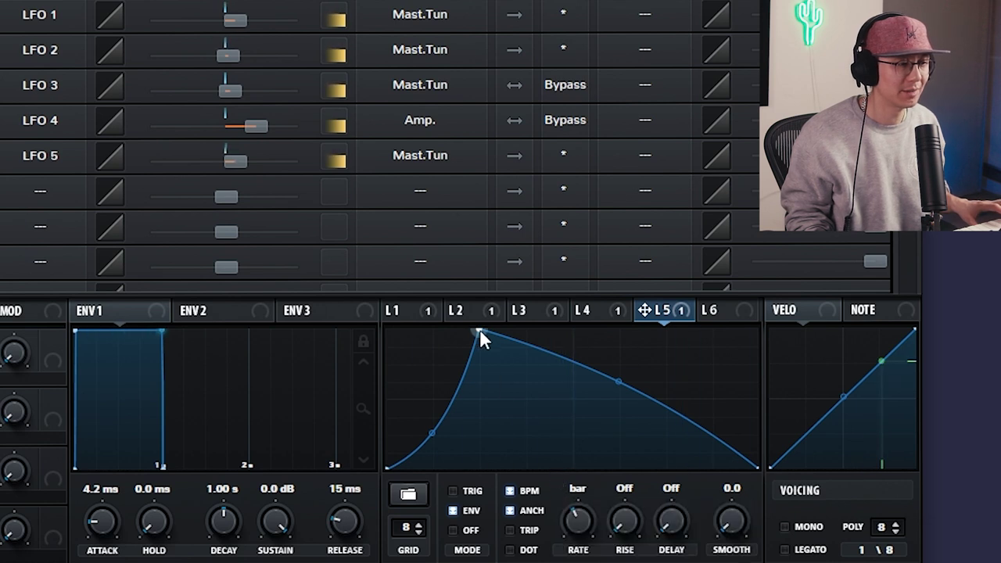
Move LFO 5's peak further left and pull the lower bend down for a sharper attack
left_click_drag(481, 330, 433, 219)
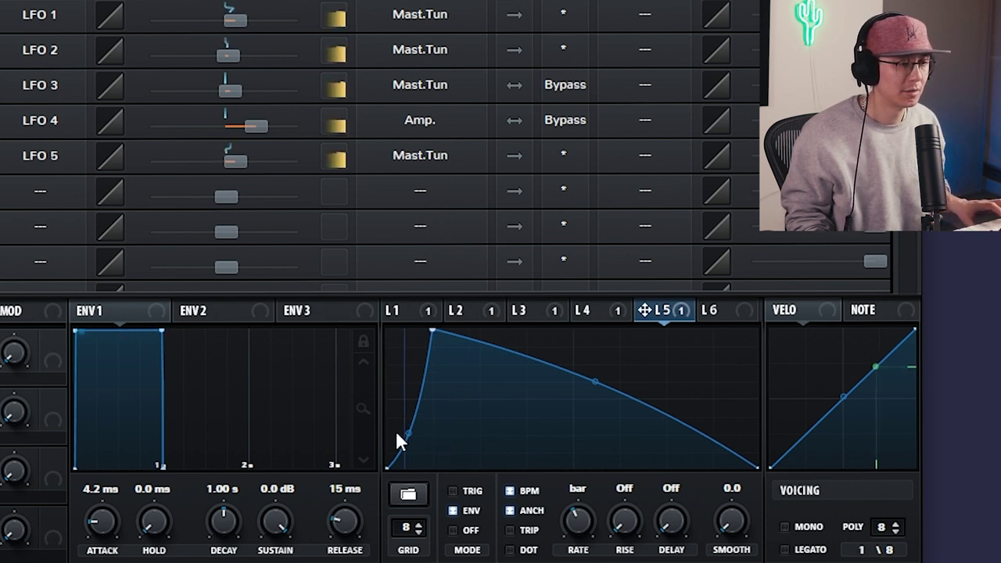
left_click_drag(415, 433, 423, 446)
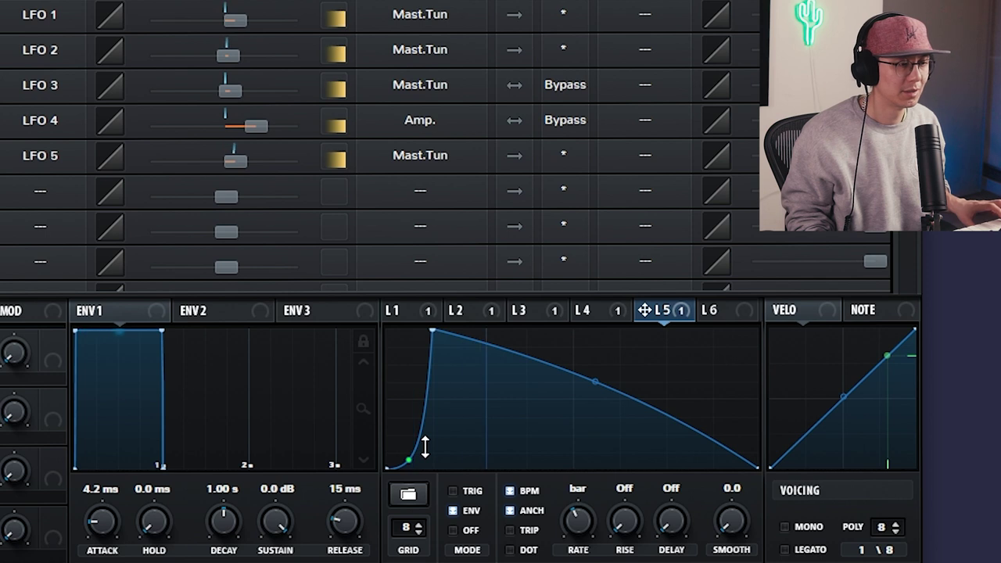
mouse_move(413, 456)
left_mouse_down()
mouse_move(414, 447)
mouse_move(429, 467)
left_mouse_up()
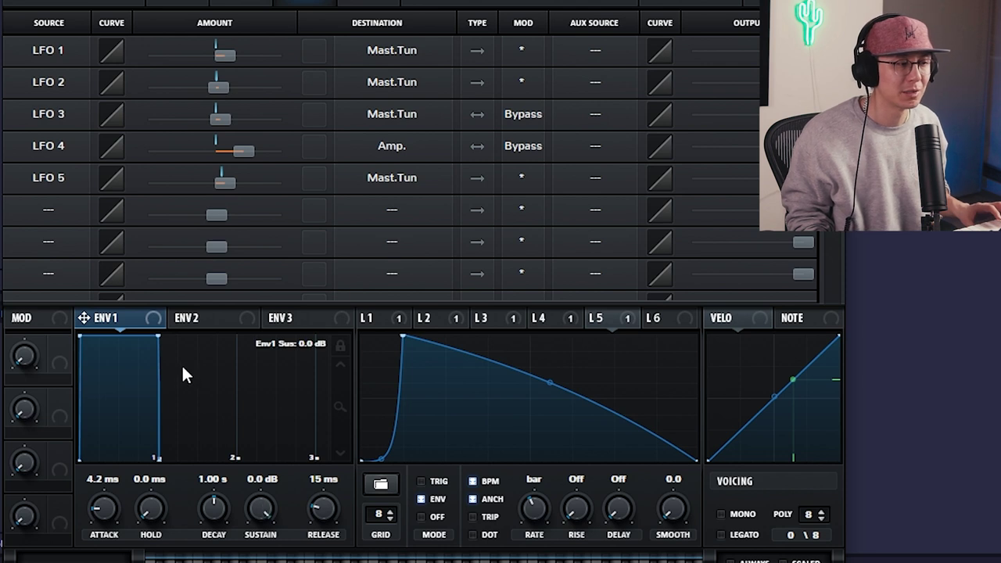
Drop the ENV1 sustain to -inf dB and reset decay to its 1.00 s default
left_click_drag(261, 508, 261, 548)
left_click_drag(522, 177, 484, 269)
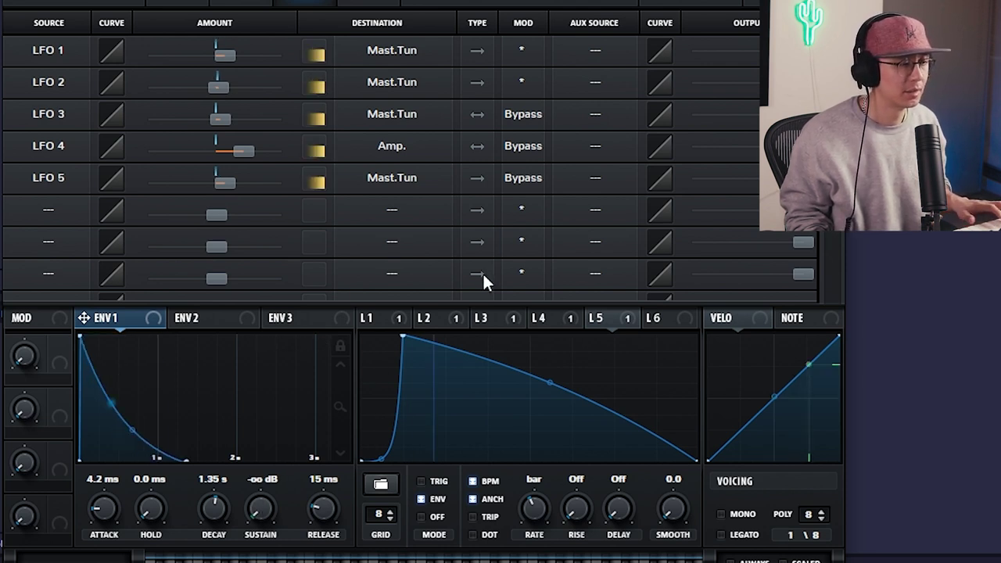
left_click(222, 522)
double_click(223, 522)
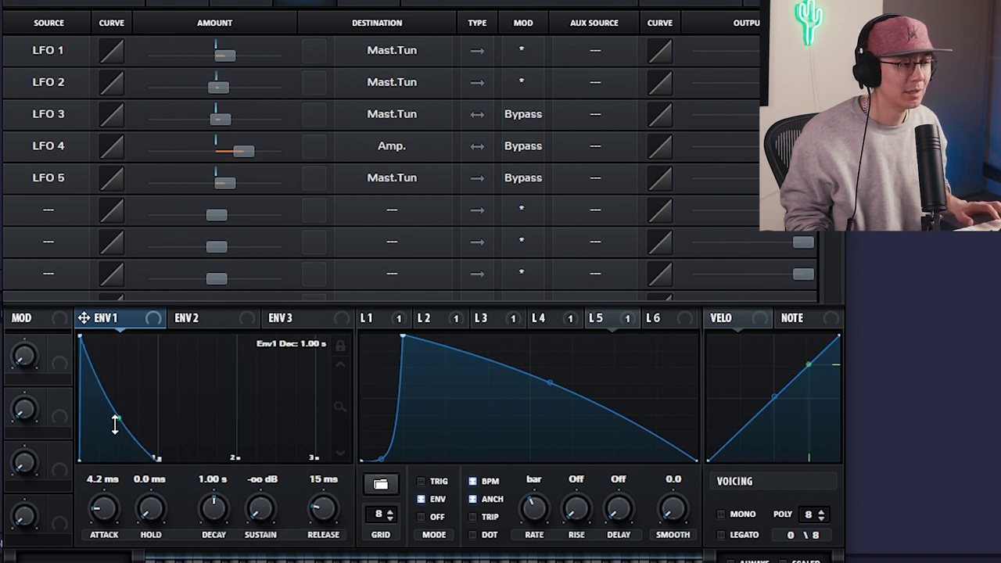
Bend the ENV1 decay curve concave and set the decay time to 1.72 s
left_click_drag(115, 423, 118, 416)
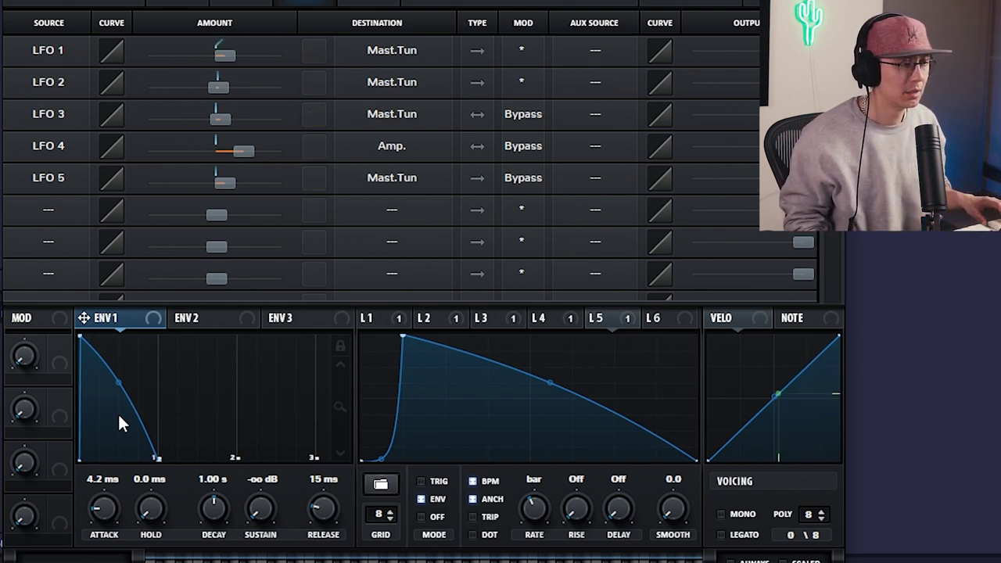
mouse_move(230, 506)
left_mouse_down()
mouse_move(229, 517)
mouse_move(220, 491)
left_mouse_up()
left_click_drag(131, 387, 128, 413)
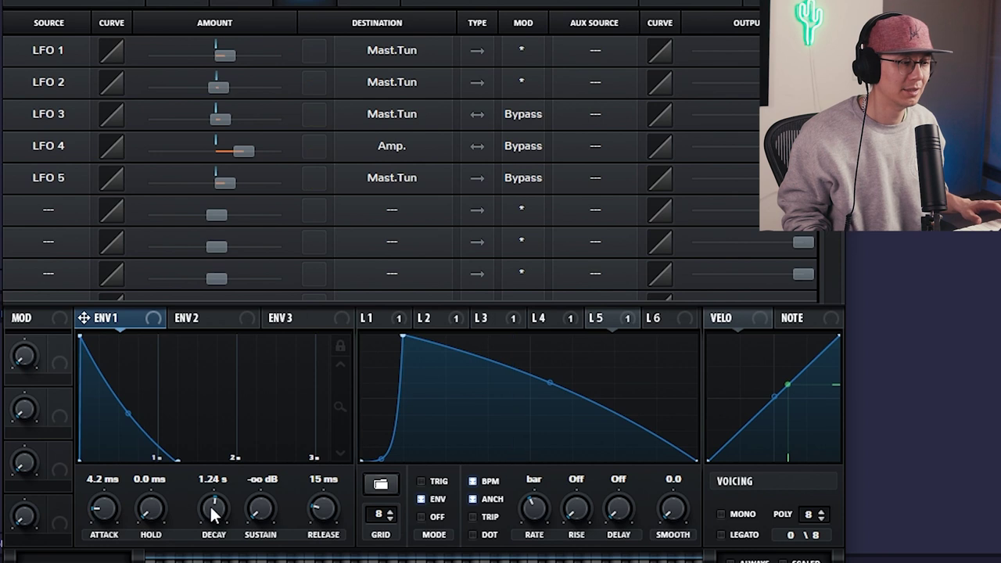
mouse_move(212, 505)
mouse_move(256, 511)
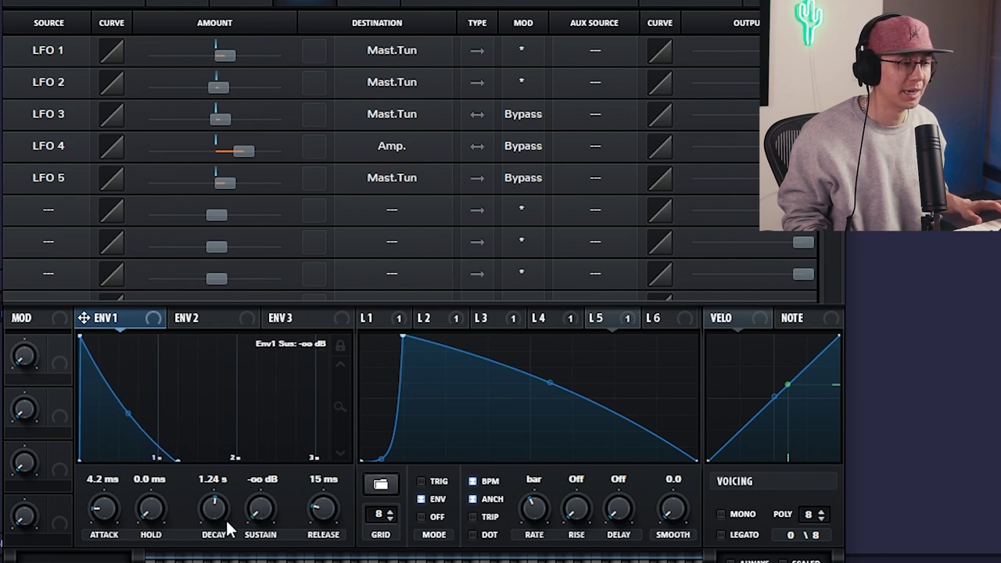
scroll(221, 499, "up", 5)
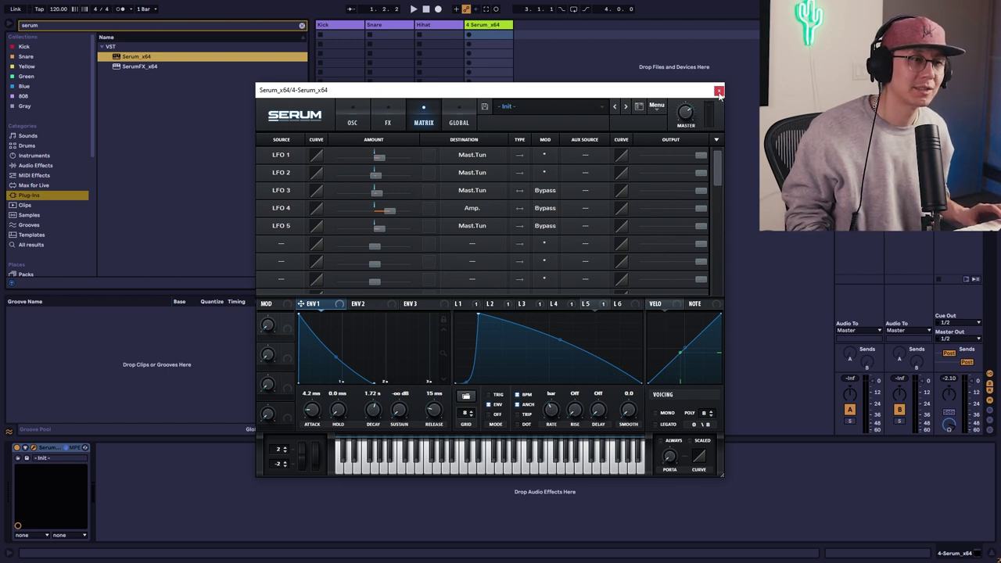
Close Serum and add Saturator from Audio Effects after Serum on the sub-bass track
left_click(719, 92)
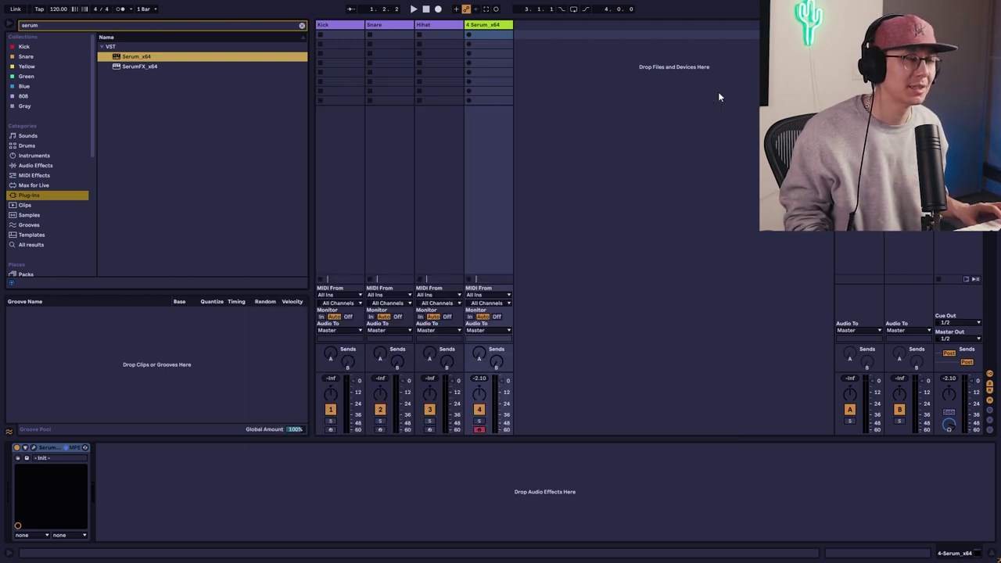
left_click(302, 27)
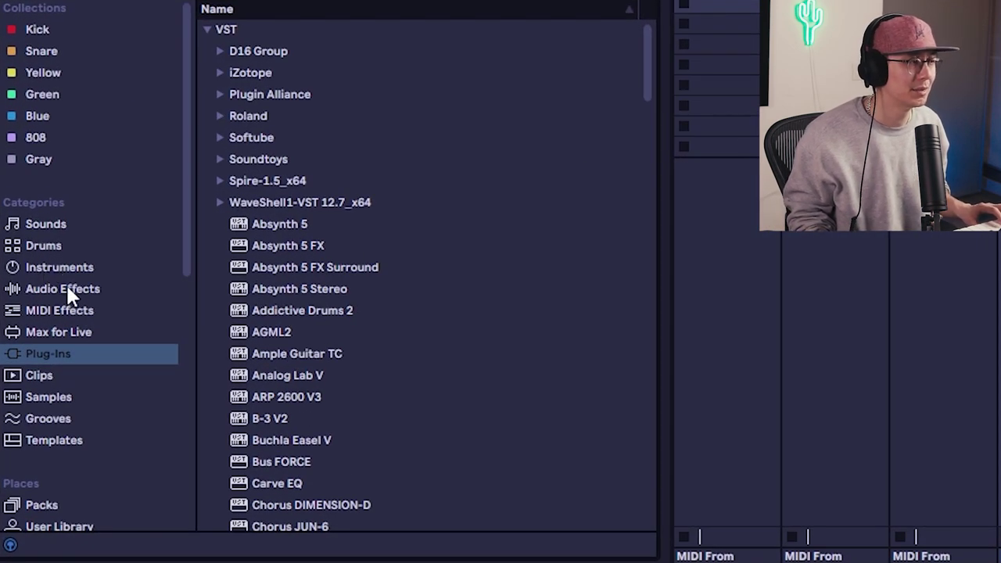
left_click(67, 288)
scroll(310, 373, "down", 10)
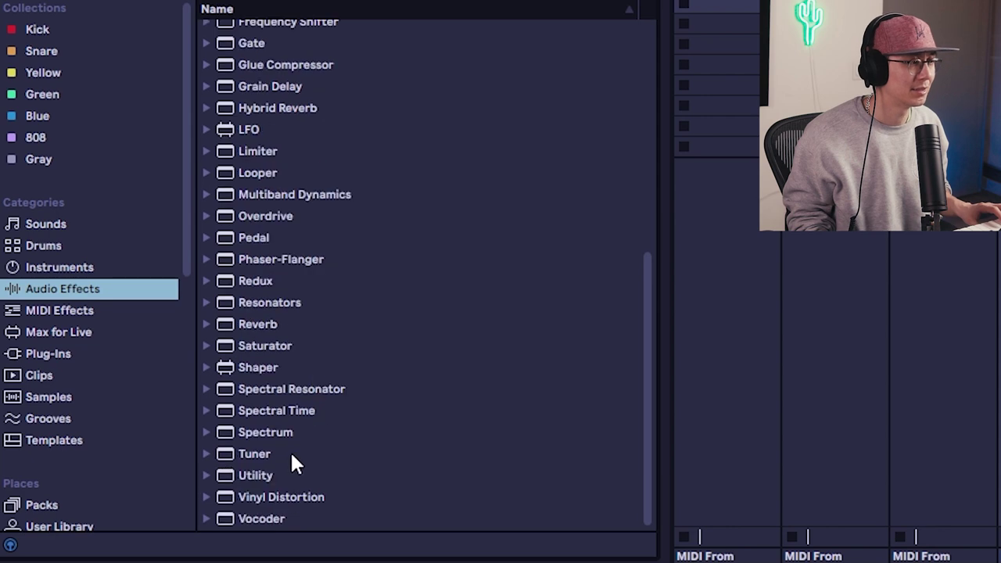
double_click(264, 346)
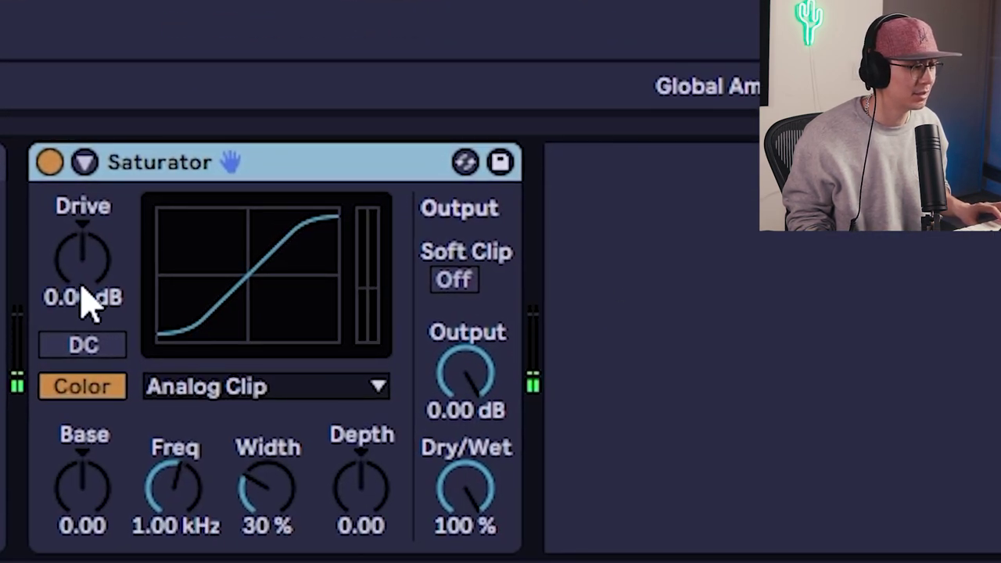
Raise the Saturator Drive, lower its Output level, and lift Base above zero
left_click_drag(81, 287, 82, 227)
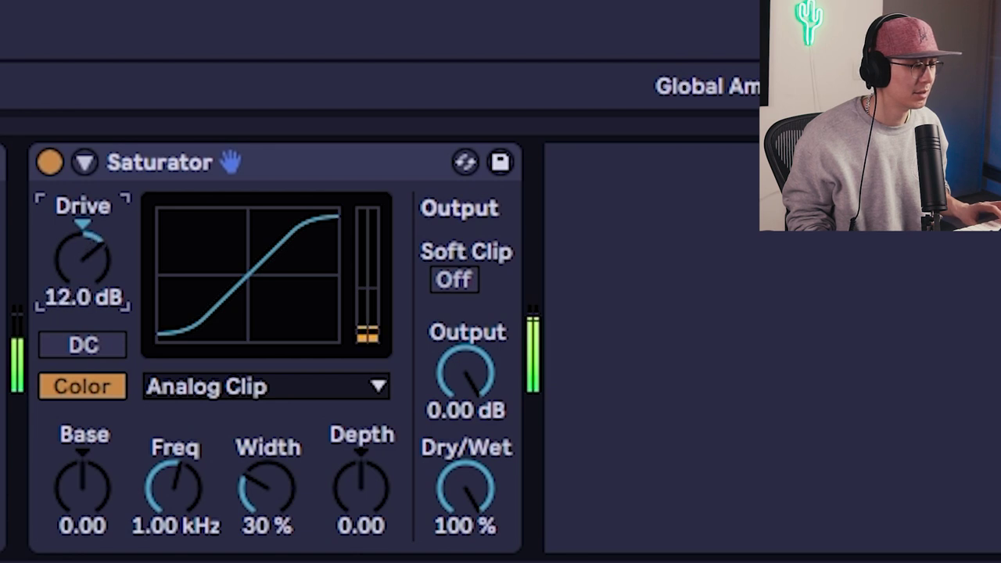
left_click_drag(107, 262, 127, 257)
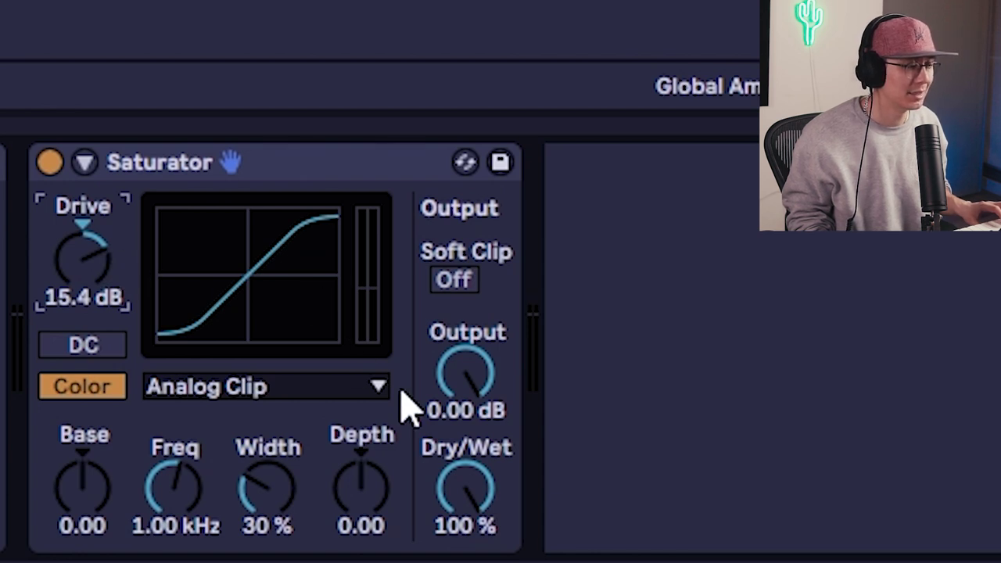
left_click(465, 374)
mouse_move(464, 373)
left_mouse_down()
mouse_move(465, 395)
mouse_move(468, 380)
left_mouse_up()
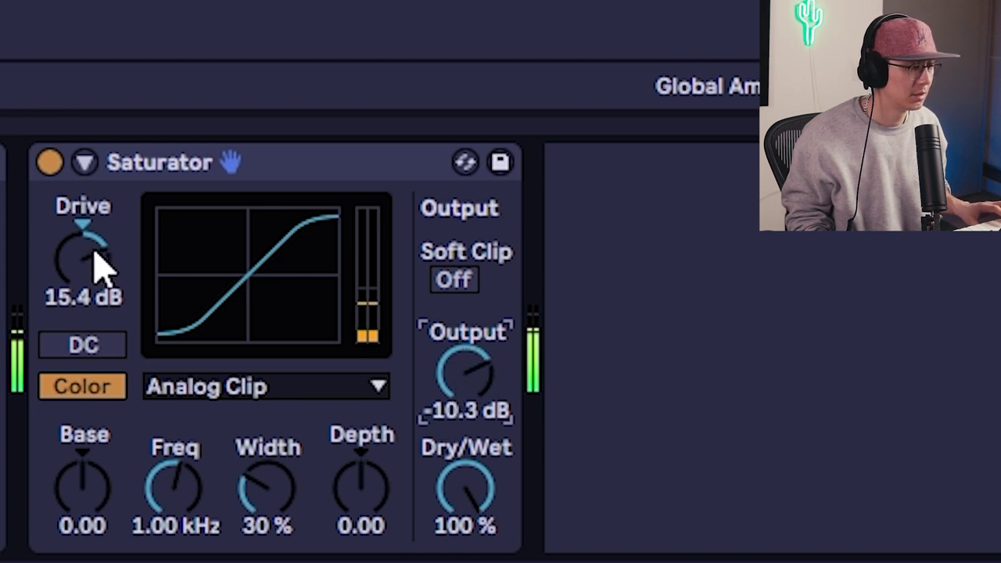
left_click_drag(86, 485, 95, 464)
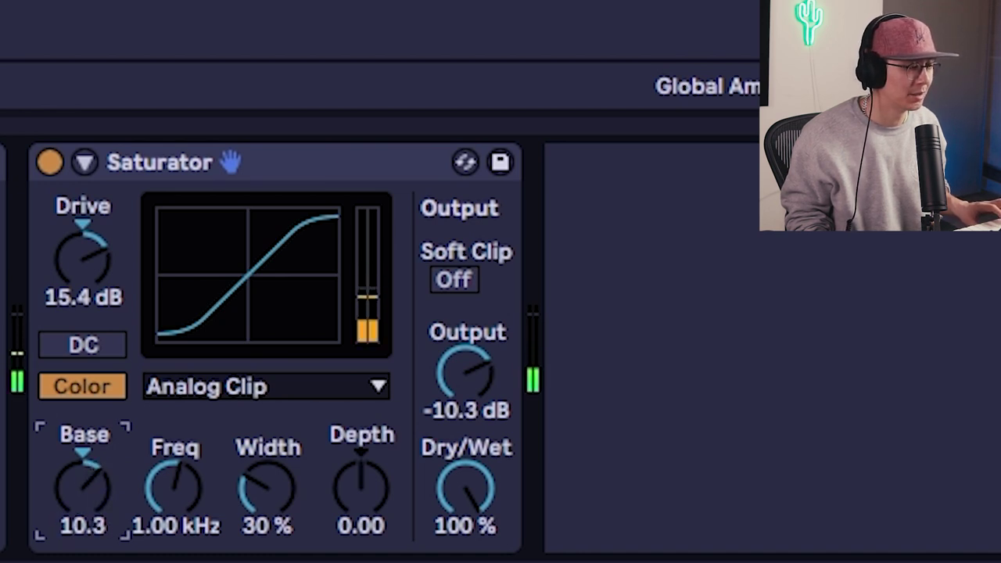
Fine-tune the Saturator to Drive 15.4 dB, Output -10.3 dB, Base 11.2 and Dry/Wet 39.7%
left_click_drag(83, 290, 90, 263)
left_click_drag(80, 438, 99, 484)
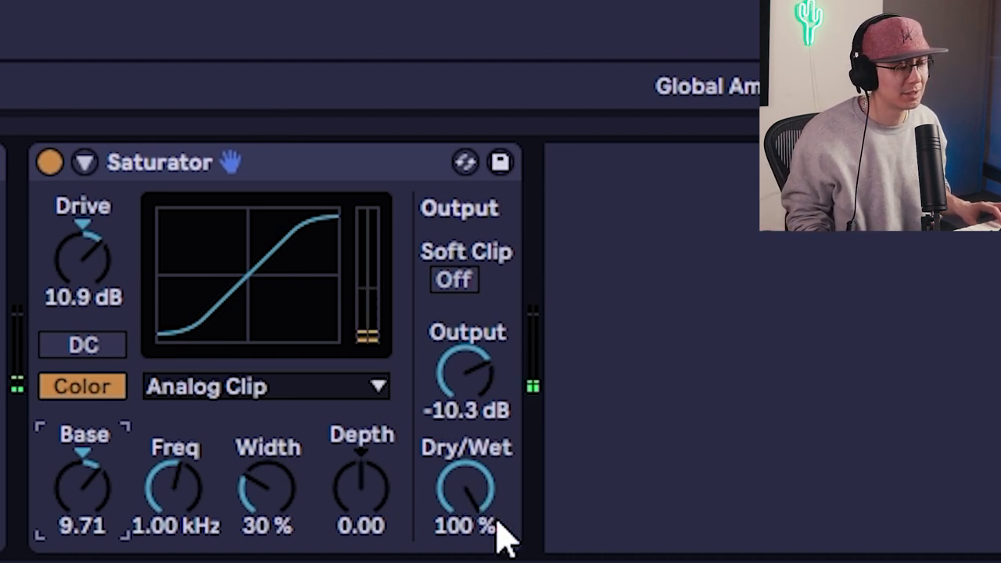
left_click_drag(457, 480, 469, 503)
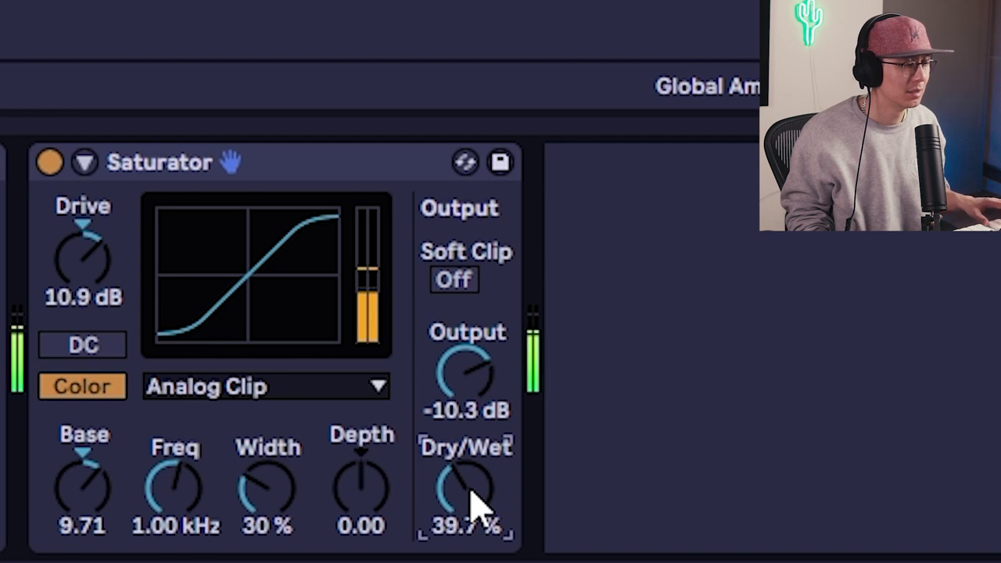
left_click_drag(97, 280, 98, 304)
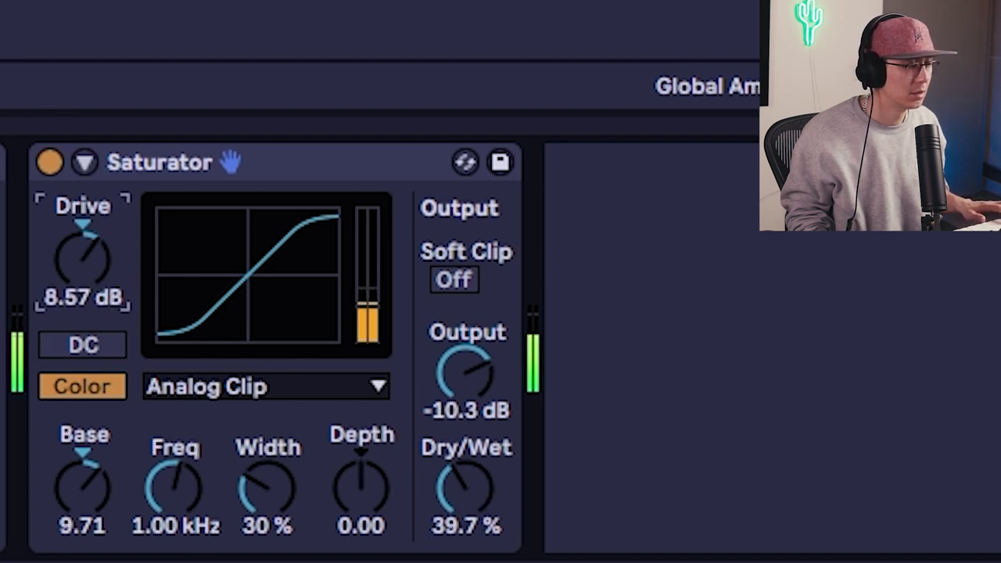
left_click_drag(82, 481, 82, 512)
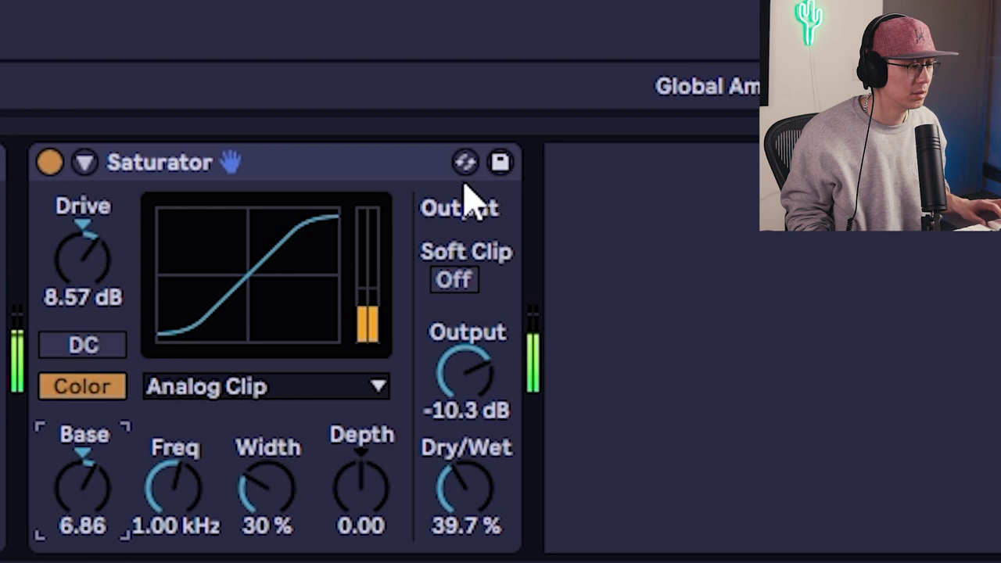
mouse_move(78, 231)
left_mouse_down()
mouse_move(79, 200)
mouse_move(78, 231)
mouse_move(79, 211)
left_mouse_up()
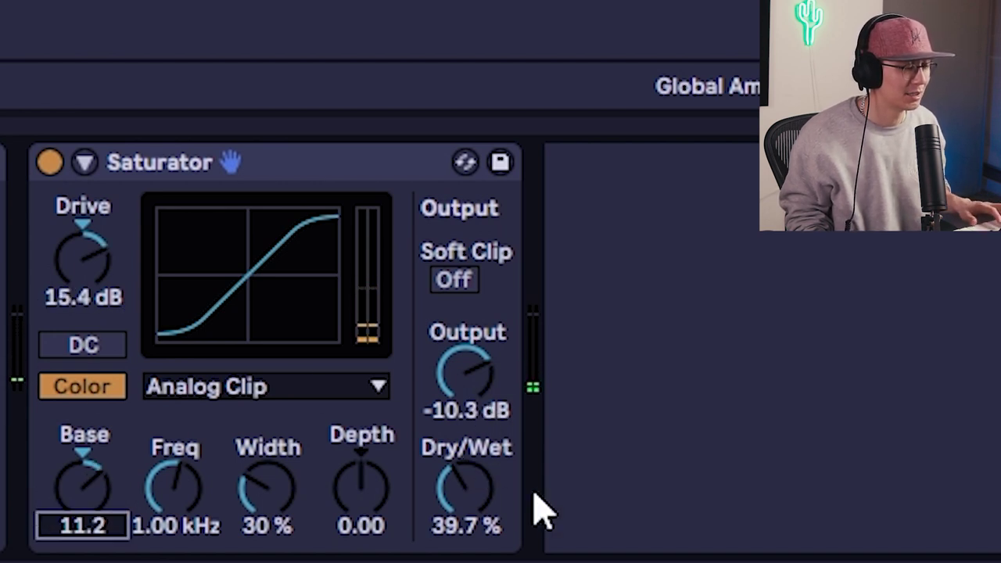
left_click(101, 500)
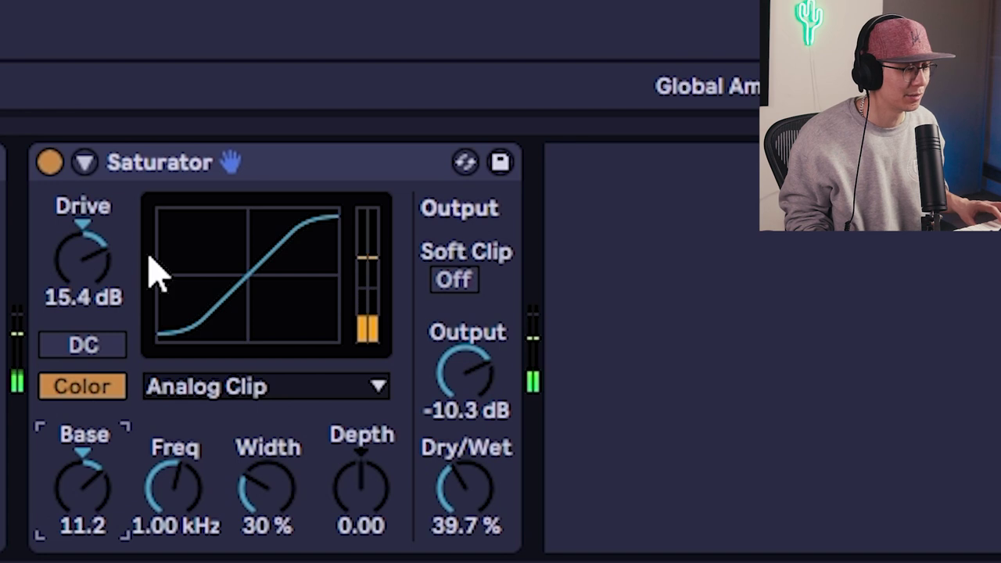
Set the Saturator shape to Sinoid Fold with Base 6.29 and Drive 12.0 dB
left_click(230, 389)
left_click(232, 169)
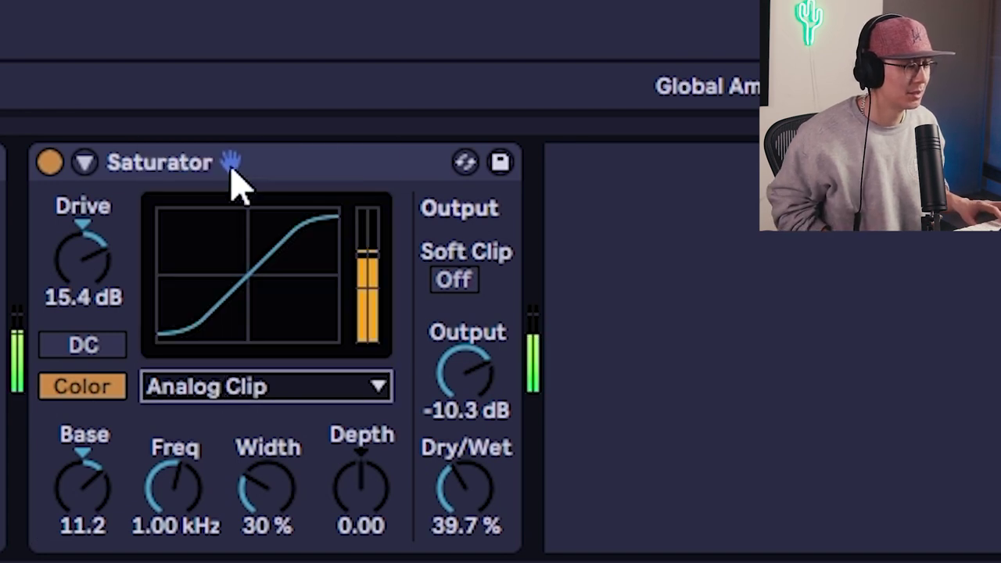
key("Down")
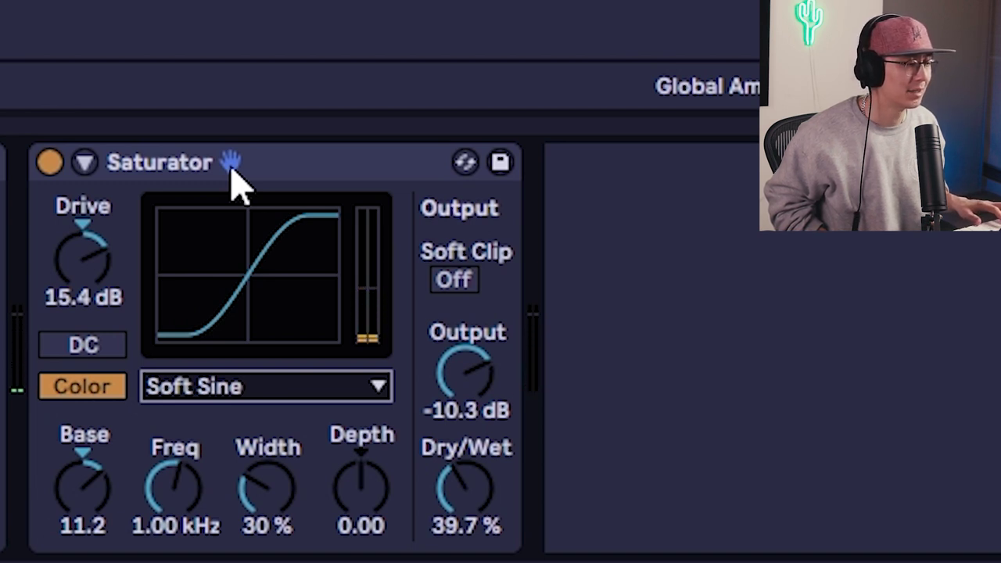
key("Down")
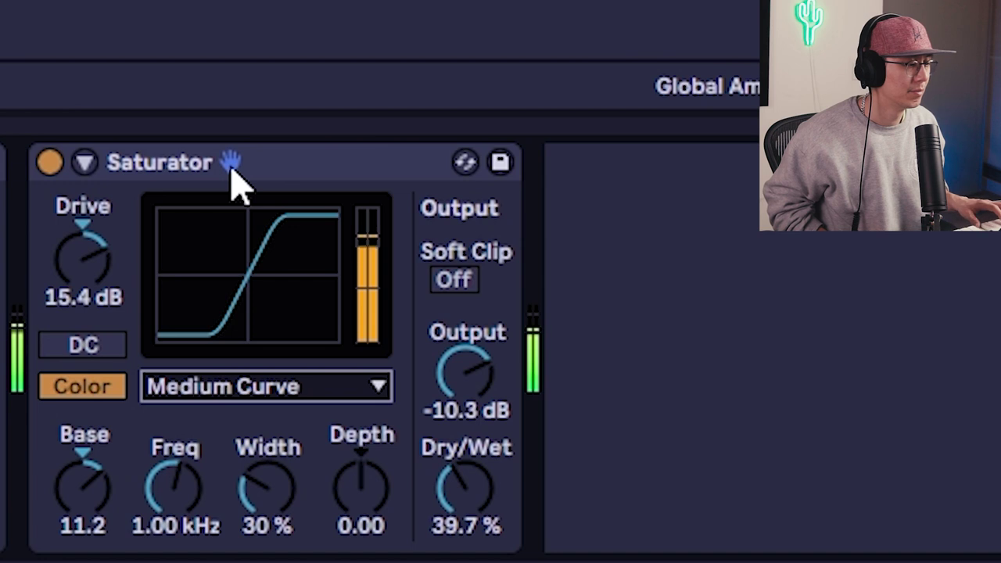
key("Down")
key("Down")
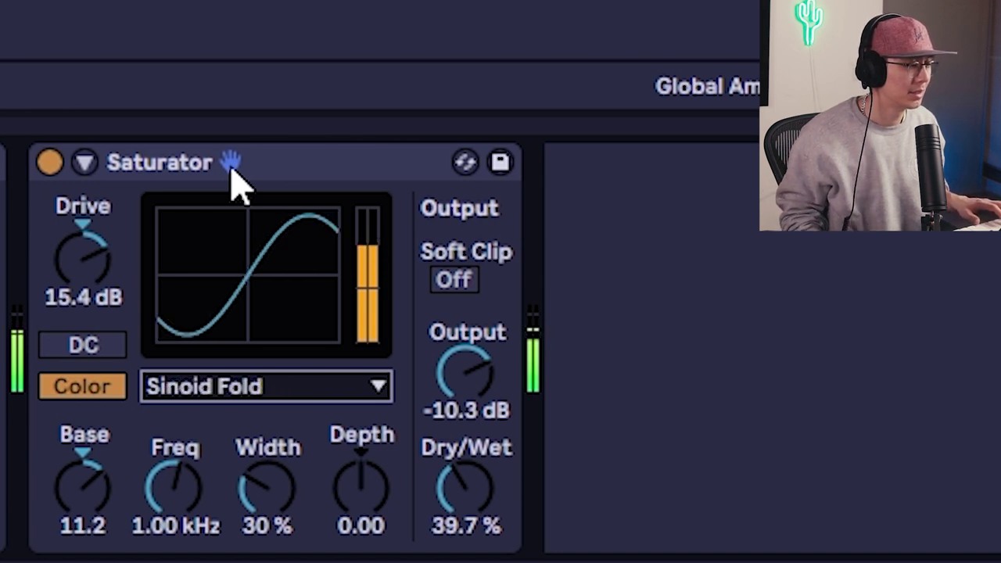
left_click_drag(78, 517, 78, 551)
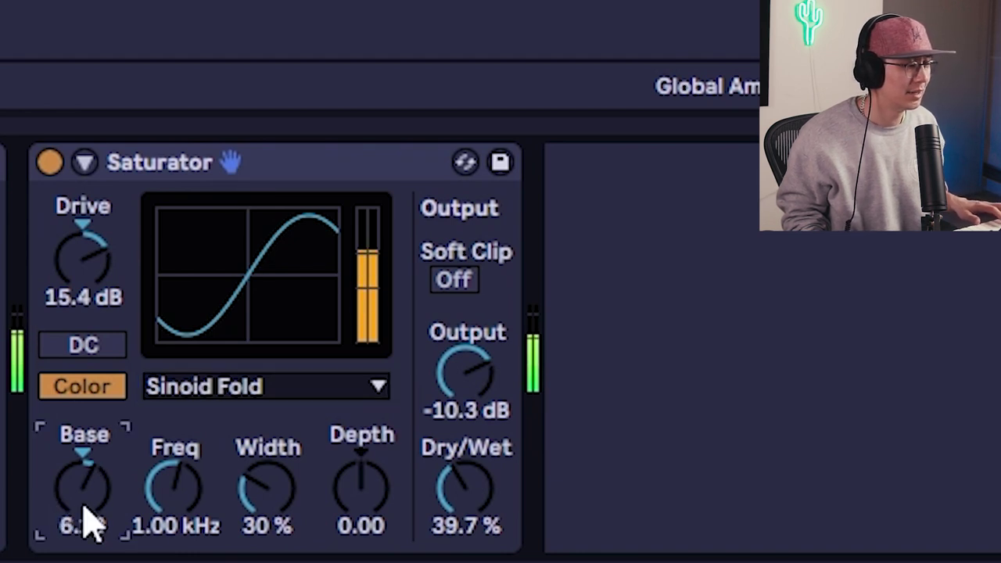
left_click_drag(74, 252, 84, 272)
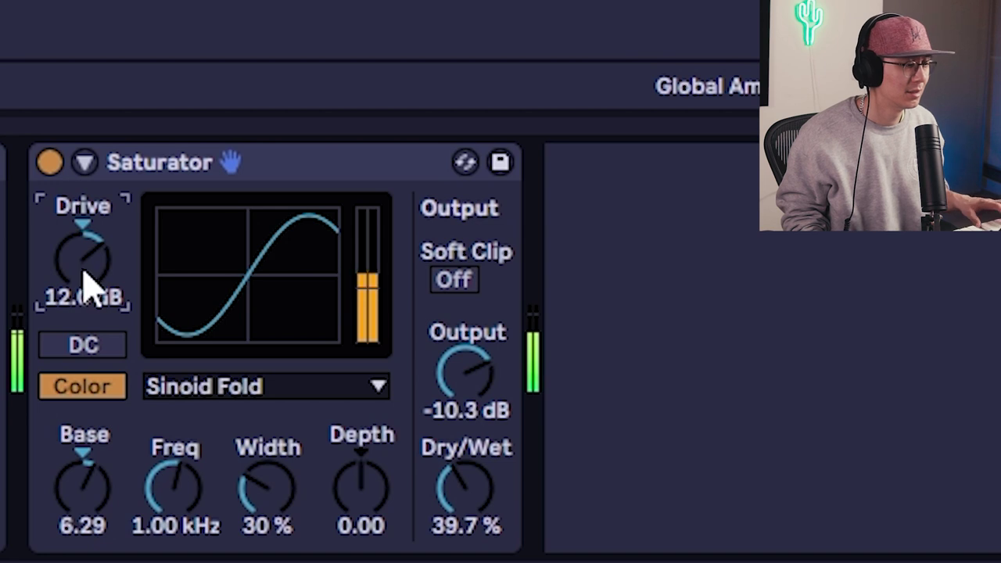